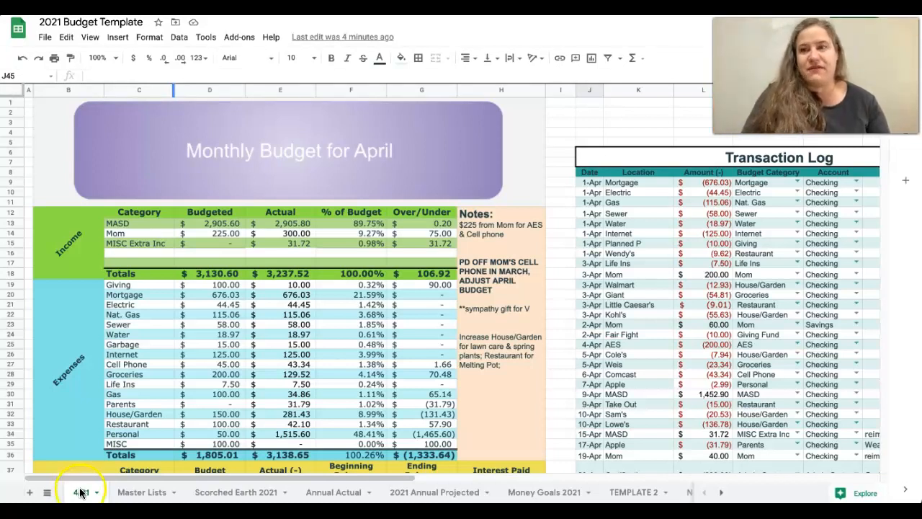
Step: Duplicate the 4/21 sheet and rename the copy 5/21
right_click(81, 493)
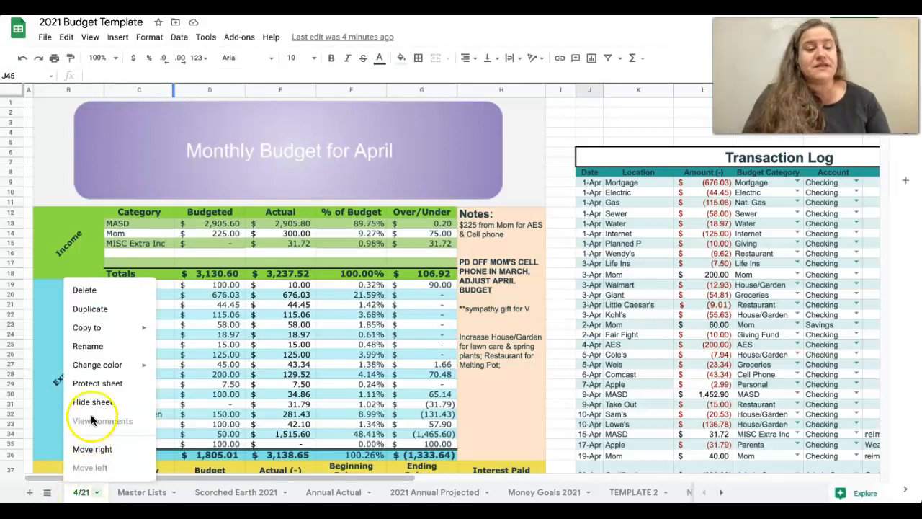
click(102, 305)
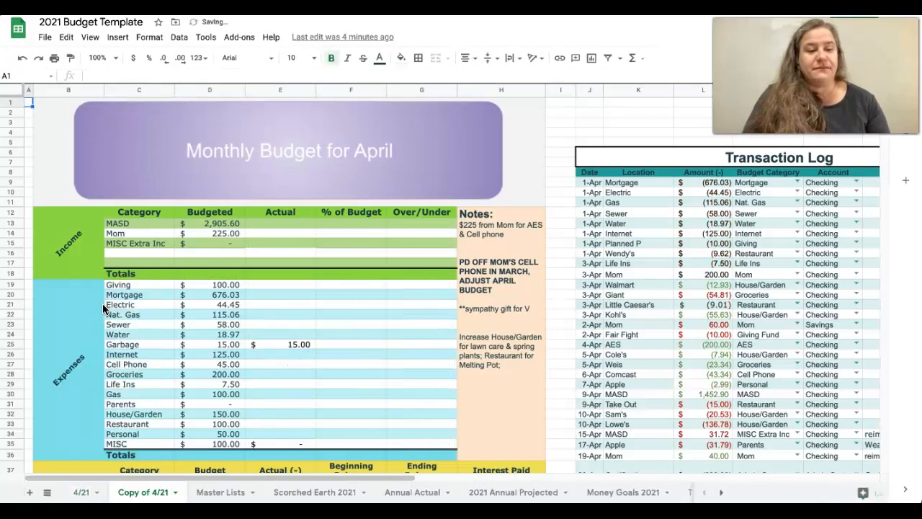
click(160, 496)
click(145, 494)
click(140, 494)
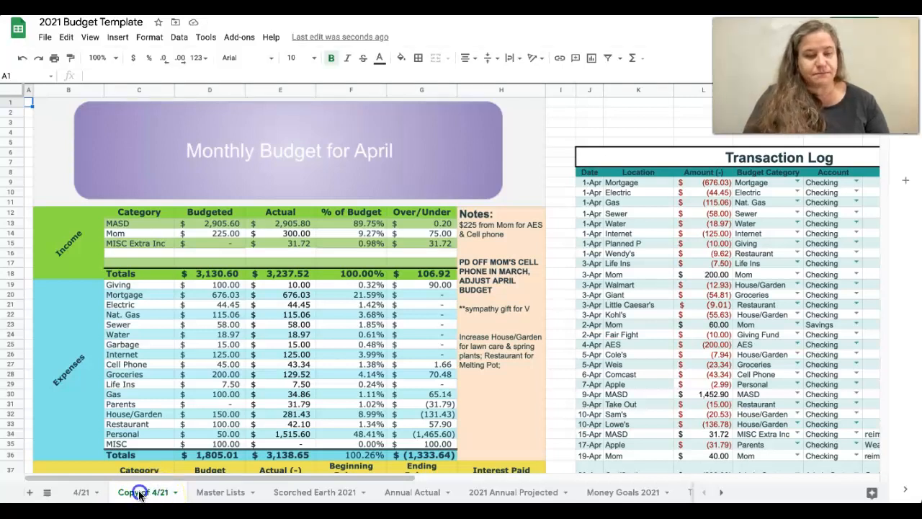
double_click(140, 493)
text(5/21)
key(Return)
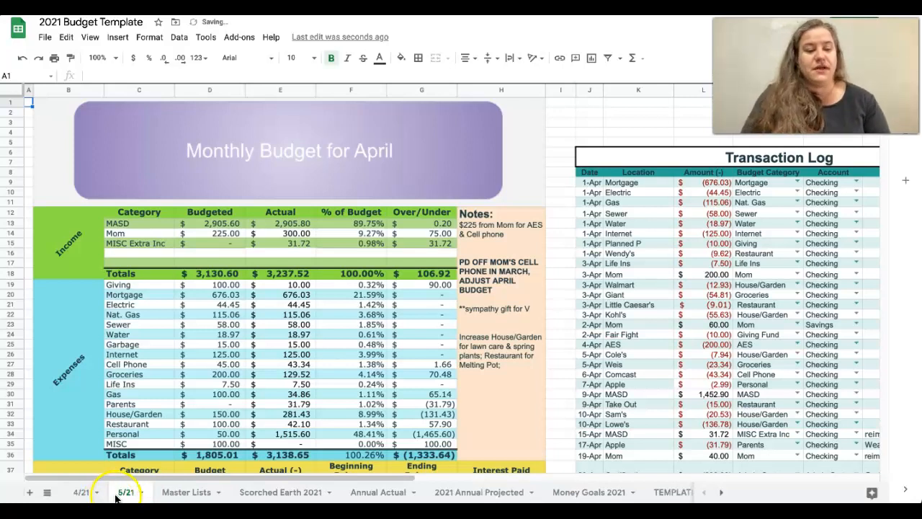
click(127, 492)
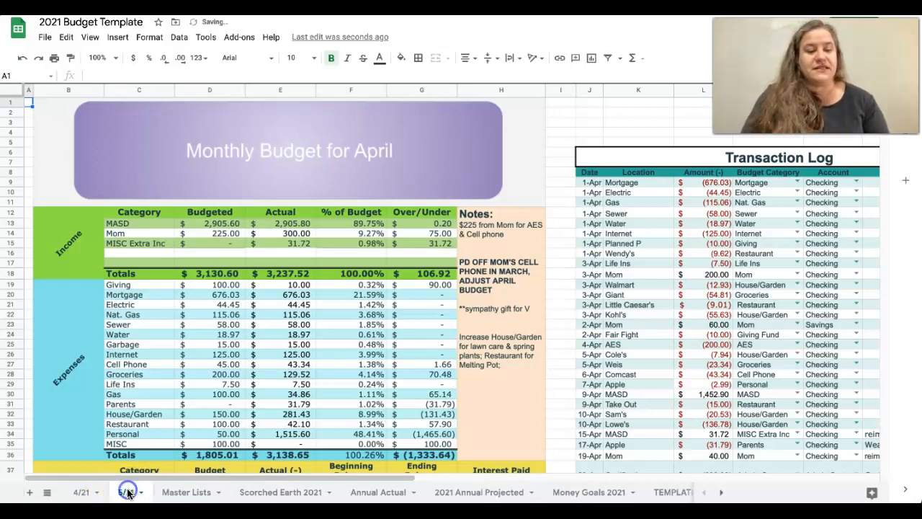
Step: Change the banner drawing's title on the 5/21 sheet to "Monthly Budget for May" and save the drawing
double_click(386, 154)
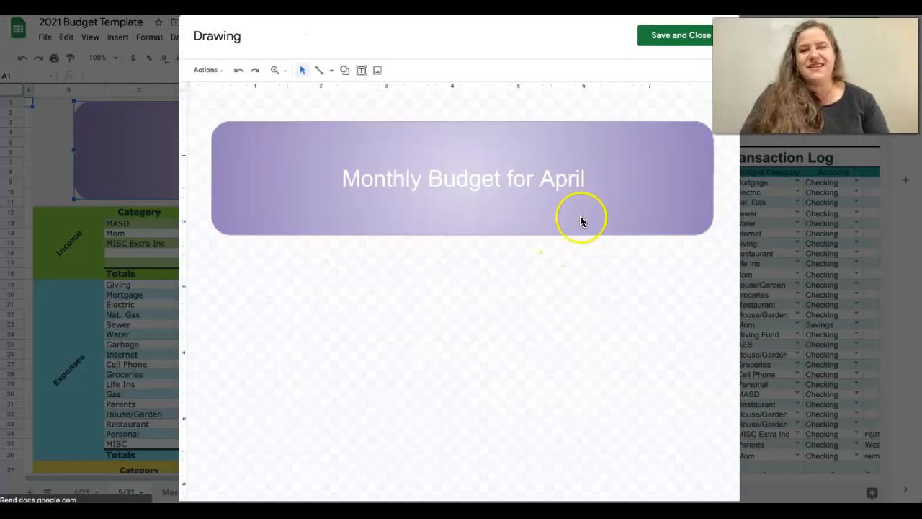
double_click(582, 181)
text(May)
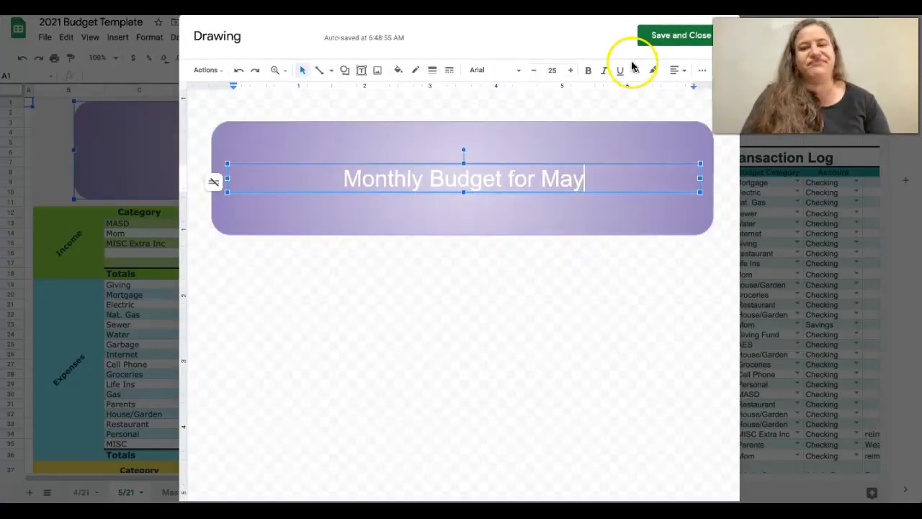
click(667, 35)
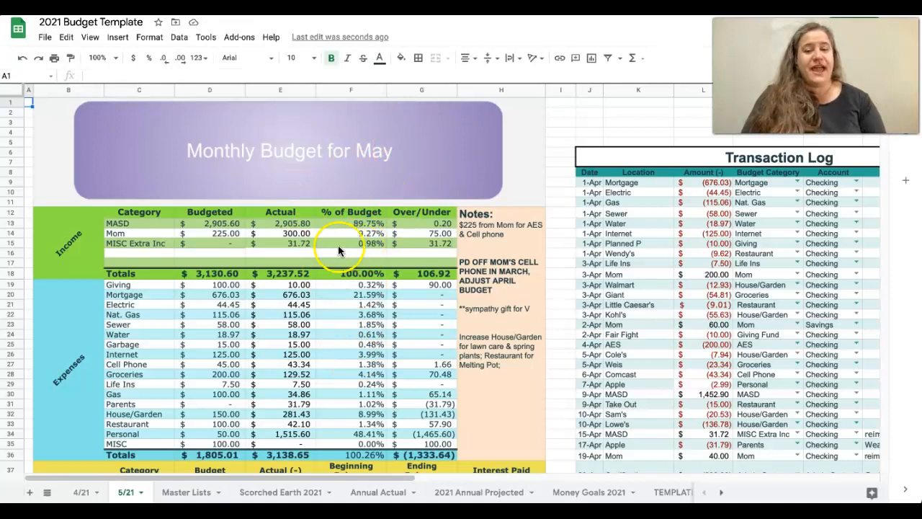
Step: Delete the bold note about the paid-off cell phone and the April budget adjustment from the Notes cell
click(516, 274)
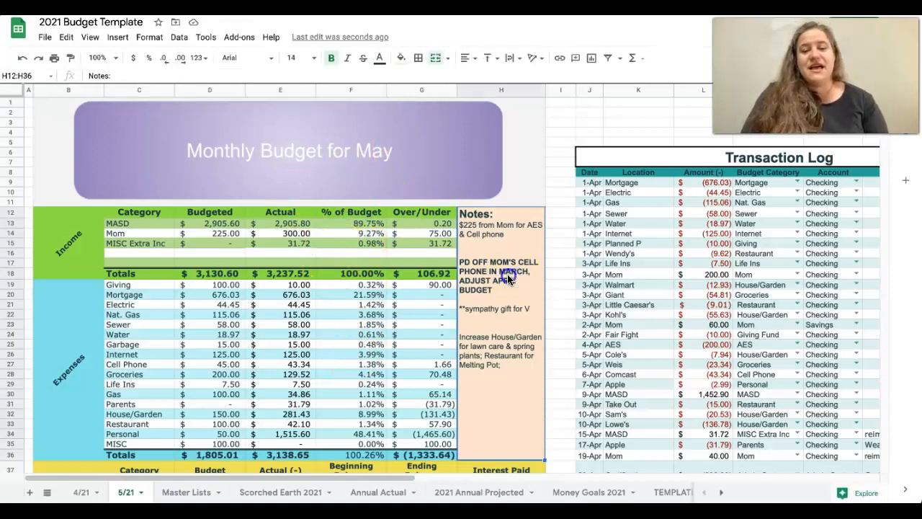
double_click(500, 291)
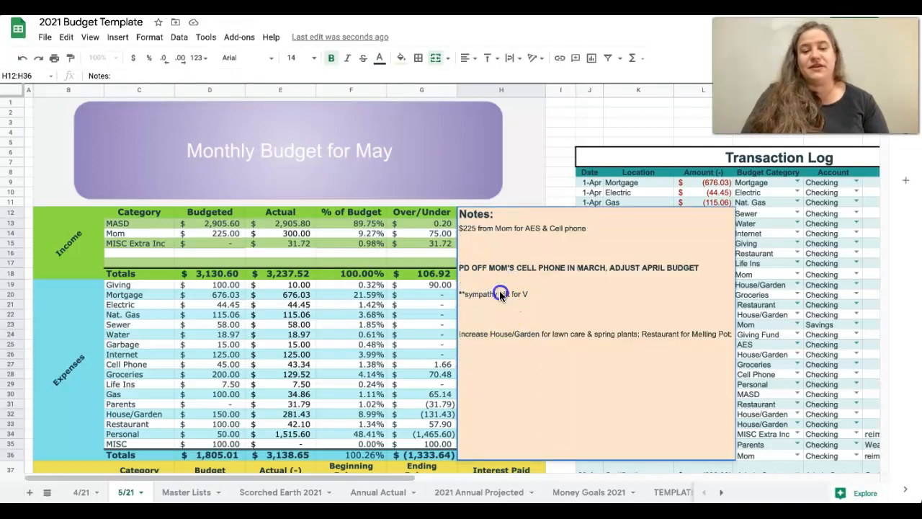
click(462, 267)
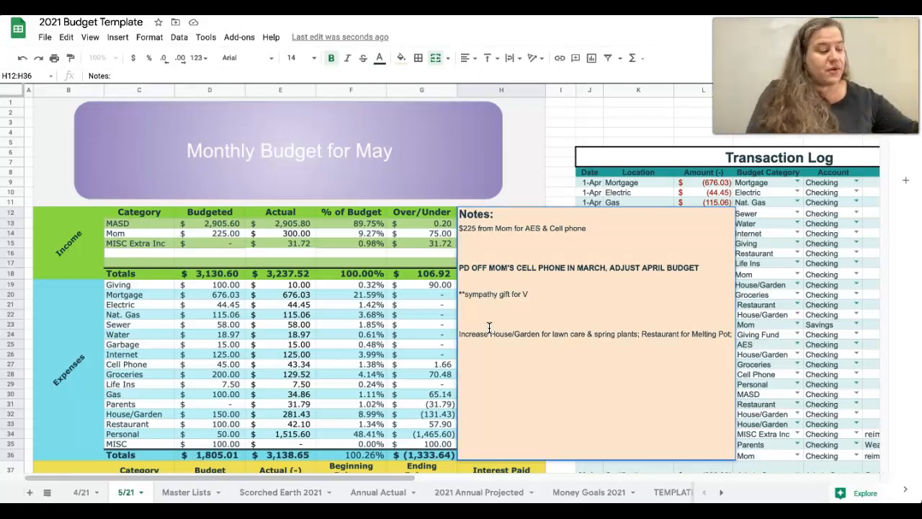
double_click(641, 295)
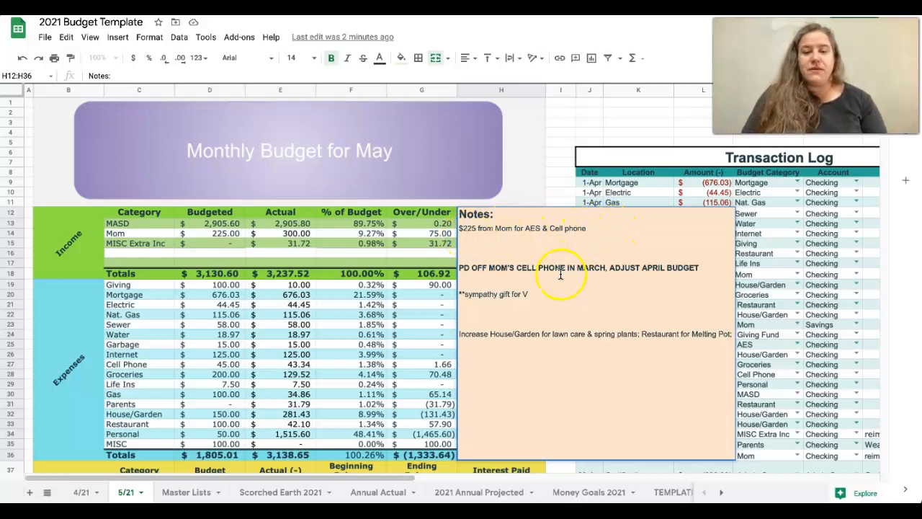
drag(461, 271, 663, 280)
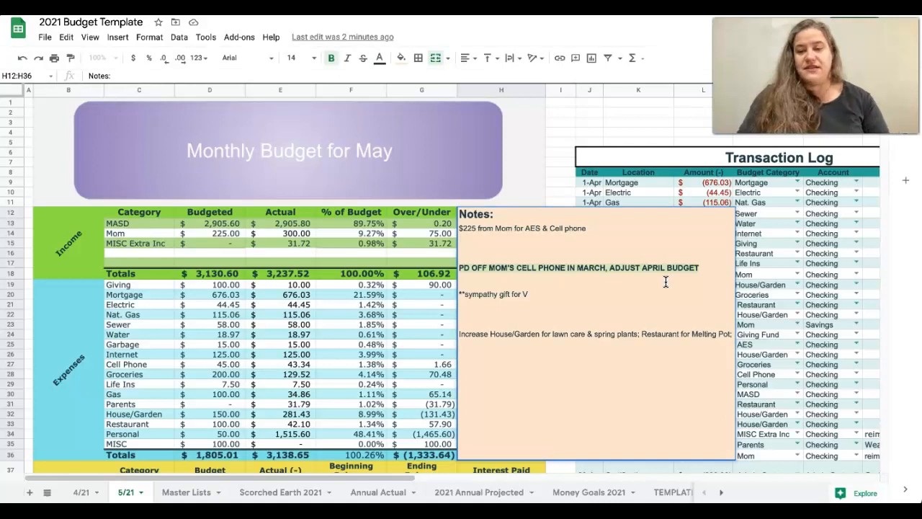
key(BackSpace)
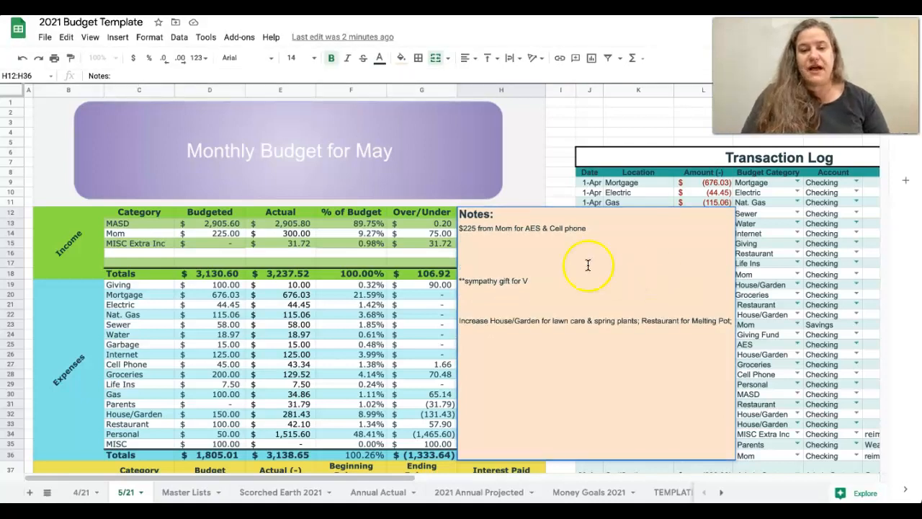
Step: Delete the sympathy gift note and the "Restaurant for Melting Pot" part of the last note
click(461, 280)
drag(462, 280, 529, 295)
key(BackSpace)
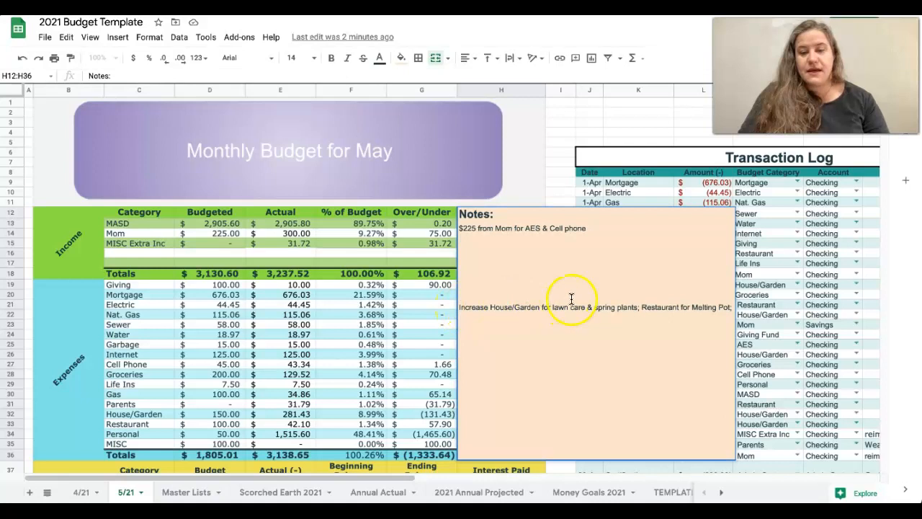
click(637, 309)
key(shift+End)
key(Delete)
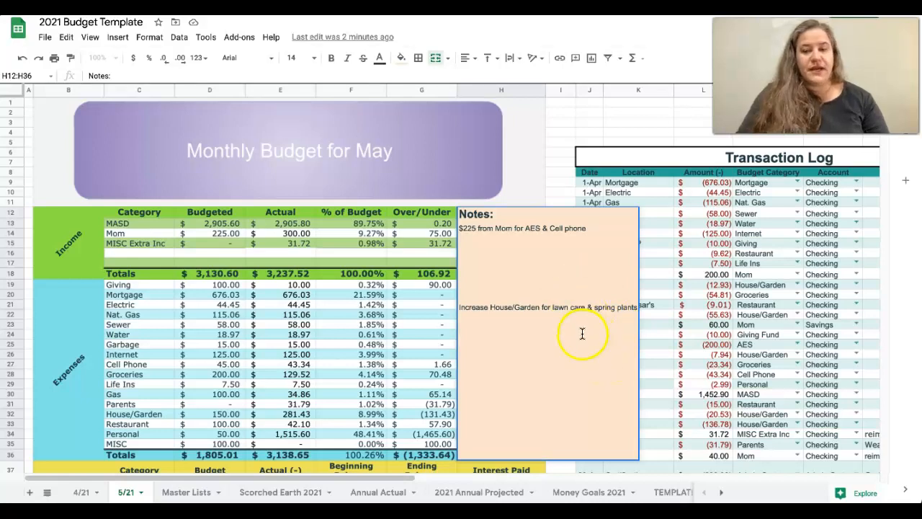
Step: Add the notes "Clothes for interviews" and "haircut and massage $$" between the two remaining notes
click(537, 264)
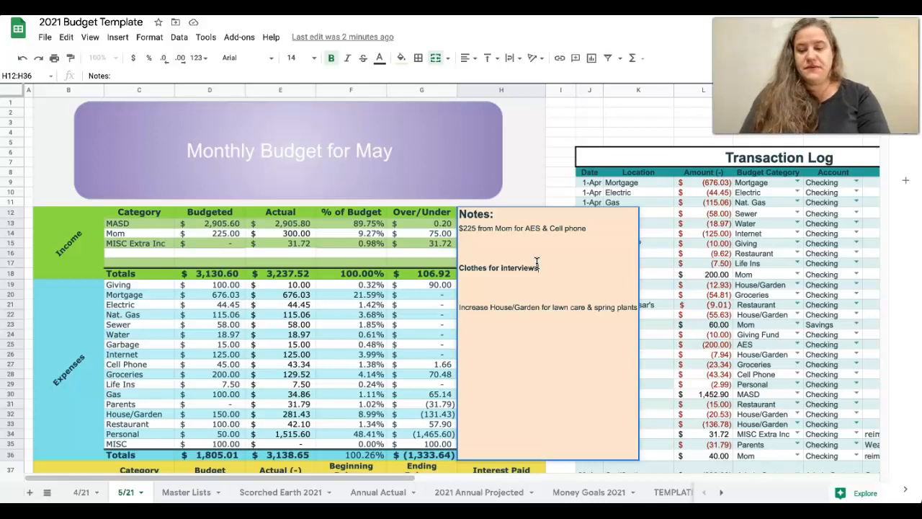
key(alt+Return)
key(alt+Return)
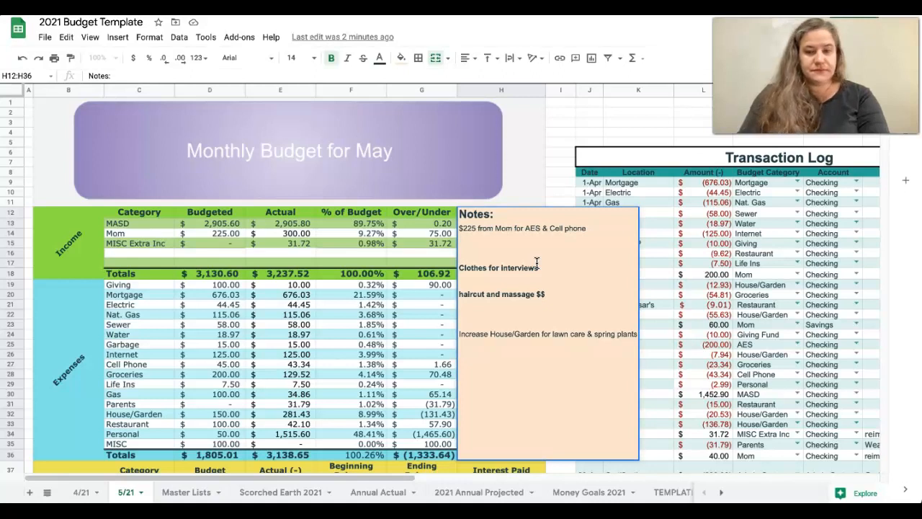
key(Return)
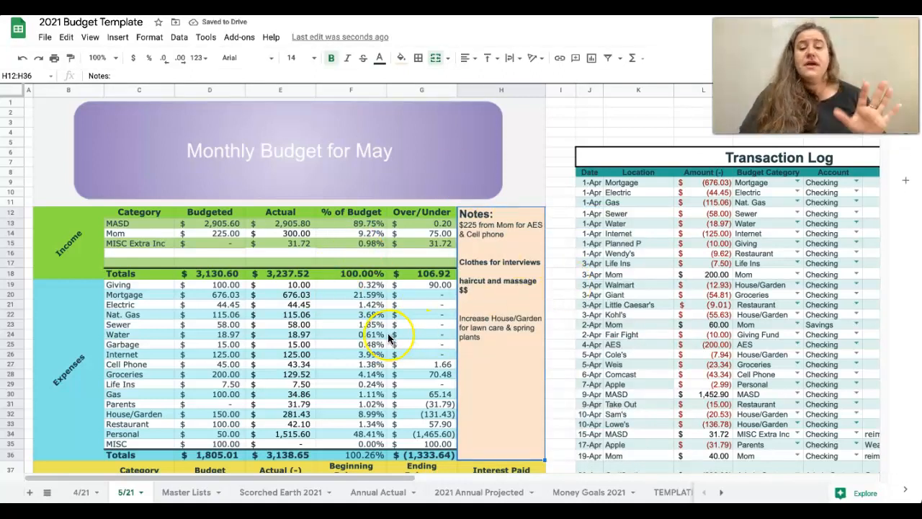
Step: Clear all April entries from the Transaction Log in J9:O49, keeping the header row
scroll(432, 288, right, 5)
scroll(432, 216, down, 1)
drag(436, 163, 756, 322)
key(Delete)
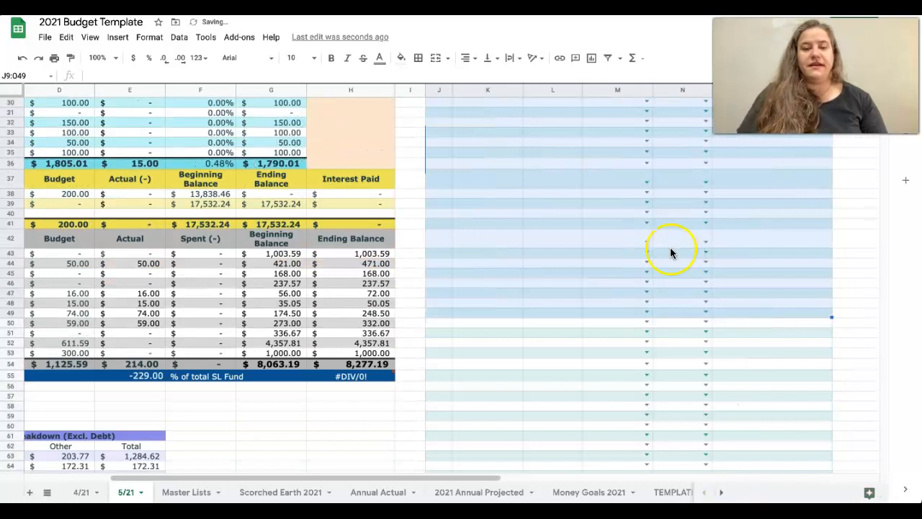
scroll(577, 266, up, 10)
scroll(505, 288, left, 3)
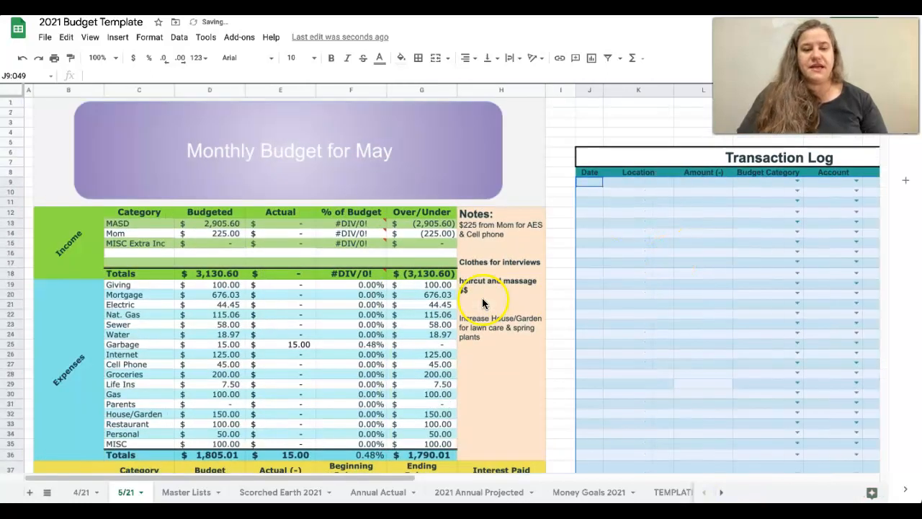
Step: Reset the actual amount of the Garbage expense in E25 to zero
click(293, 354)
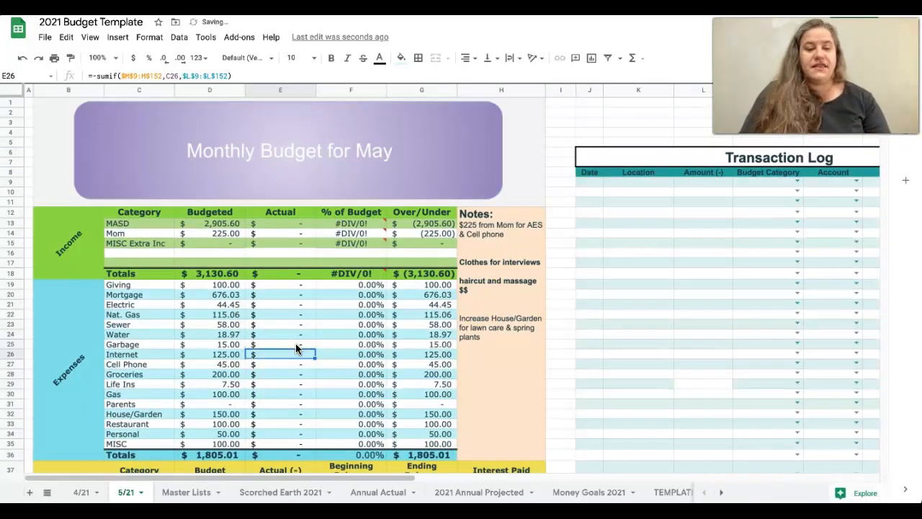
key(Down)
key(Down)
Step: Examine the expenses, debt, savings and sinking funds, and weekly spending sections of the May budget for items still needing an update
scroll(295, 346, down, 5)
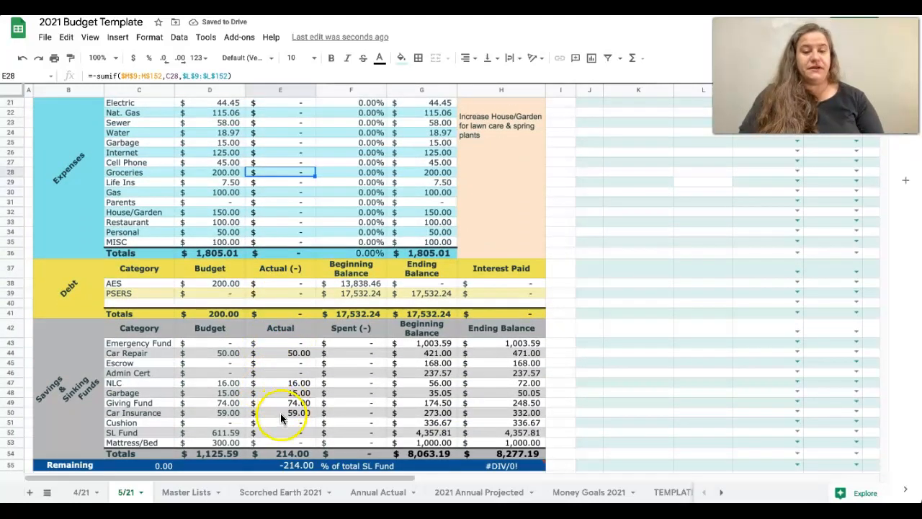
scroll(274, 414, up, 5)
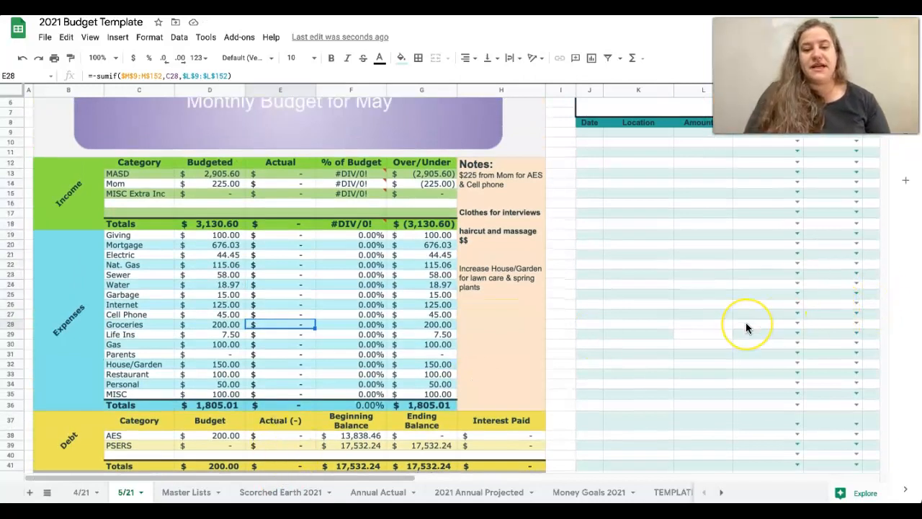
scroll(747, 328, down, 10)
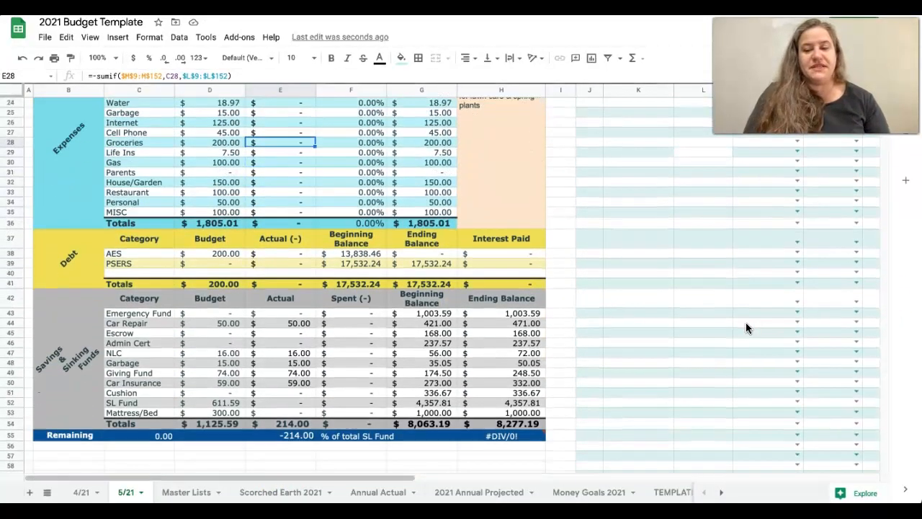
scroll(746, 322, down, 2)
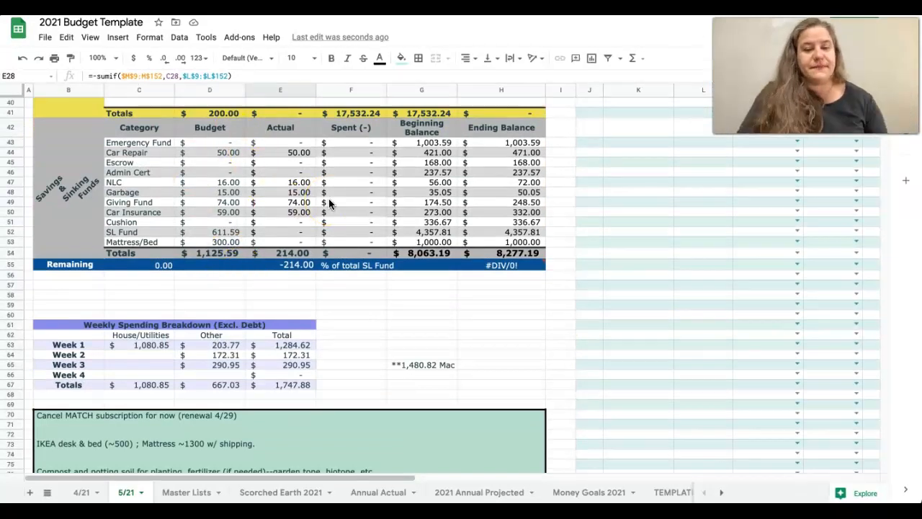
scroll(328, 204, up, 5)
scroll(328, 198, up, 6)
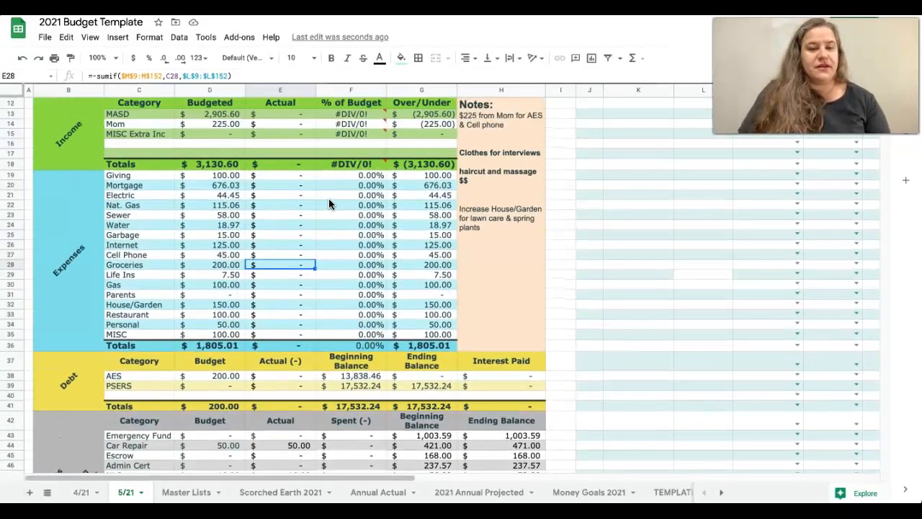
scroll(274, 216, down, 2)
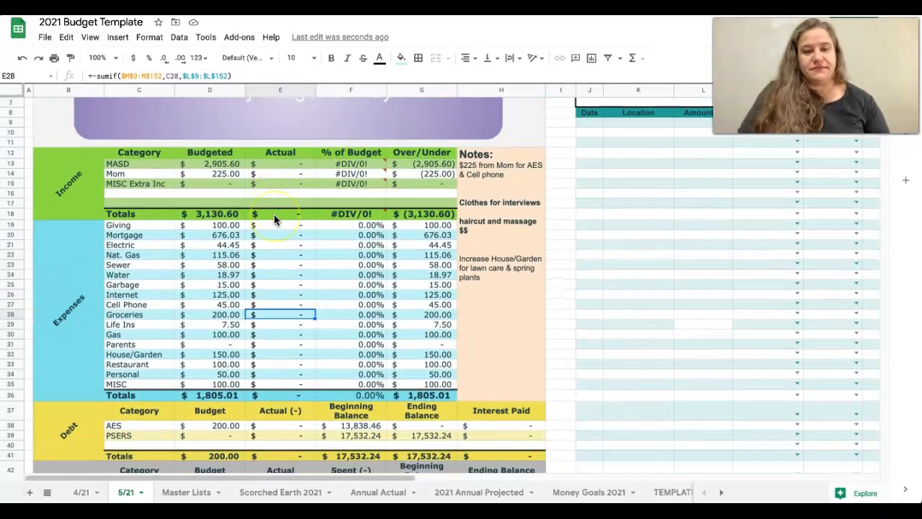
scroll(274, 216, down, 1)
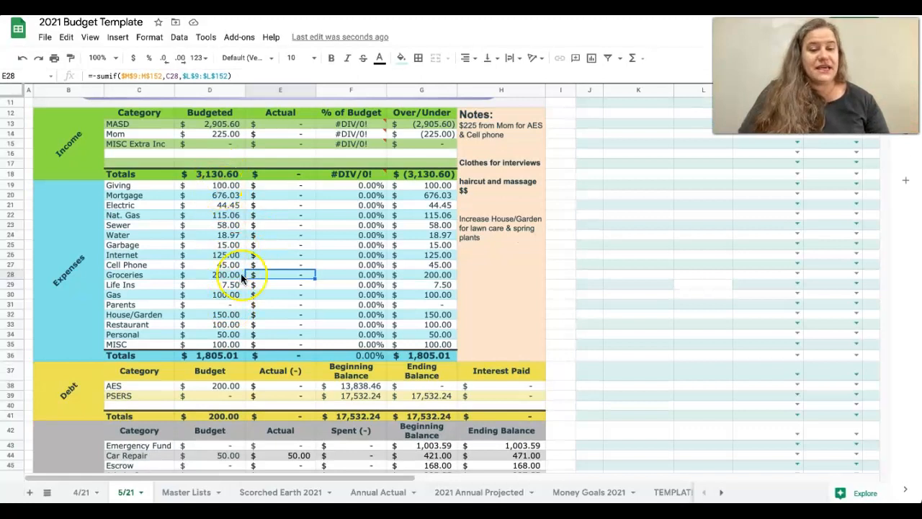
scroll(241, 273, down, 6)
scroll(241, 273, down, 3)
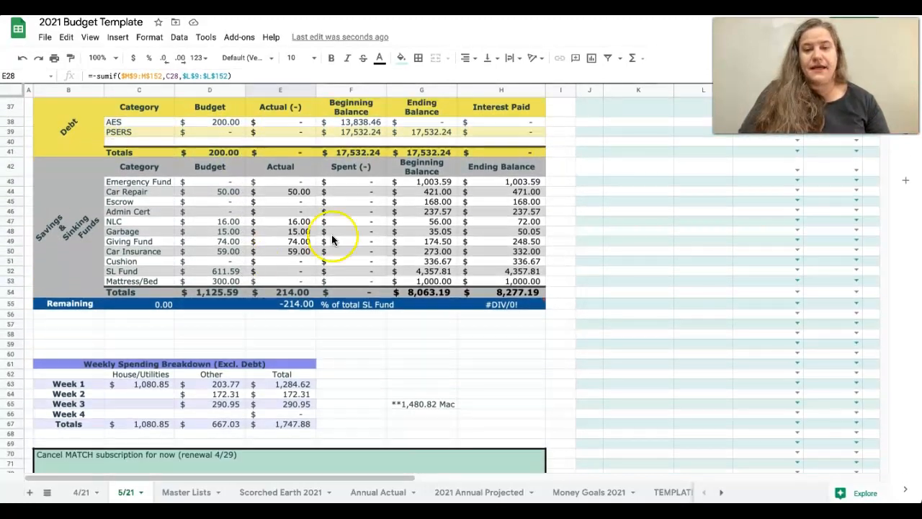
Step: Set the Emergency Fund's beginning balance in G43 to ='4/21'!H43 and fill the formula down to G53
click(430, 183)
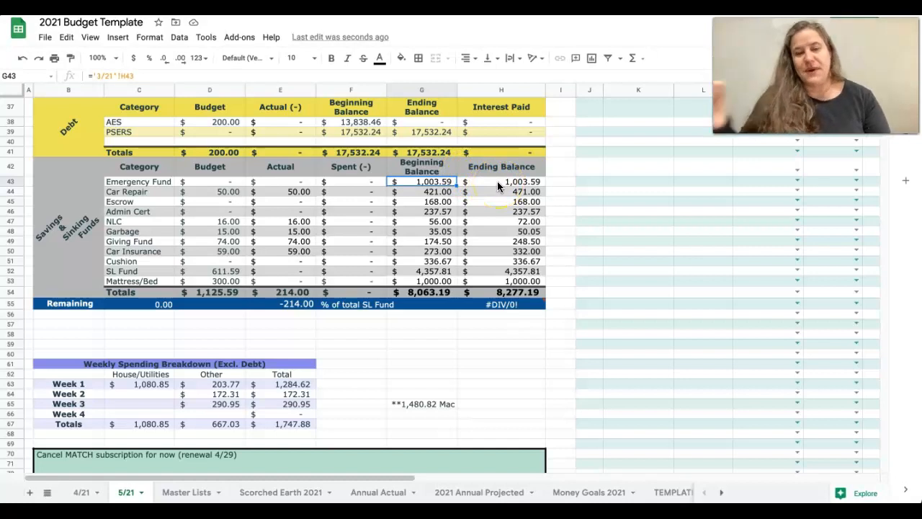
click(98, 76)
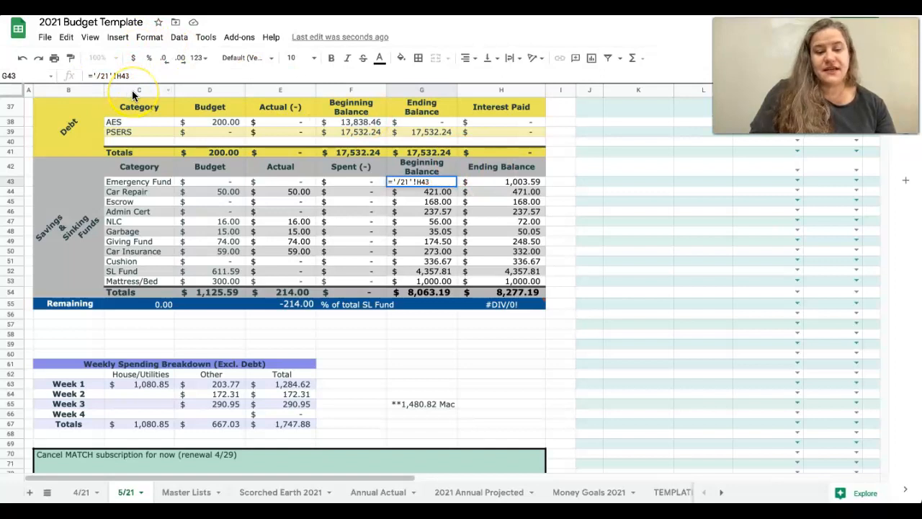
key(Return)
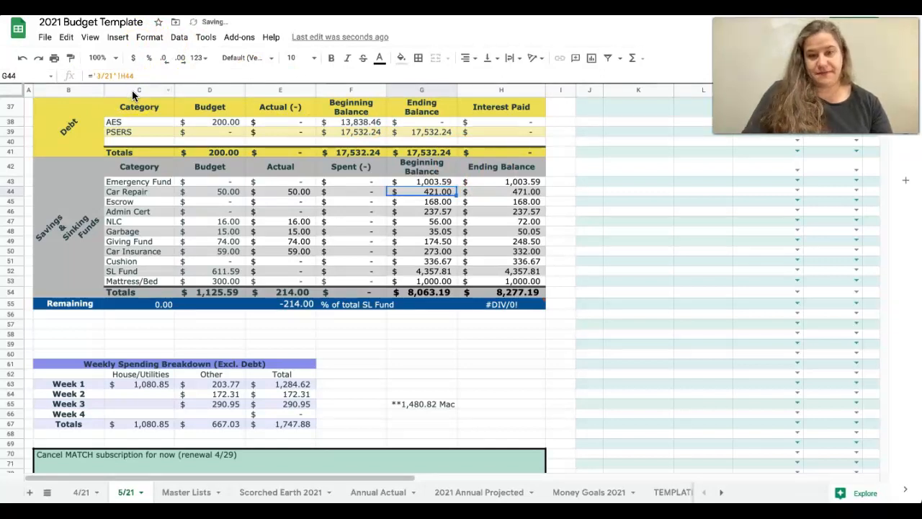
click(436, 183)
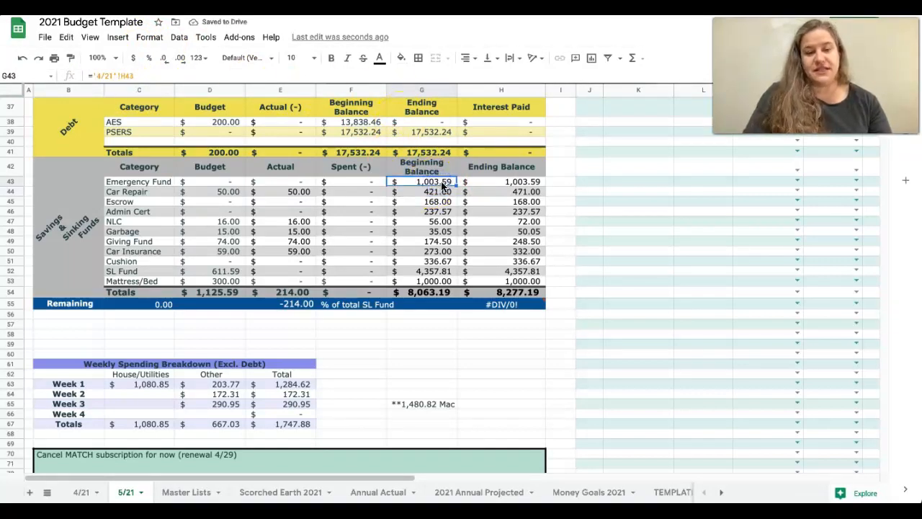
drag(456, 183, 457, 284)
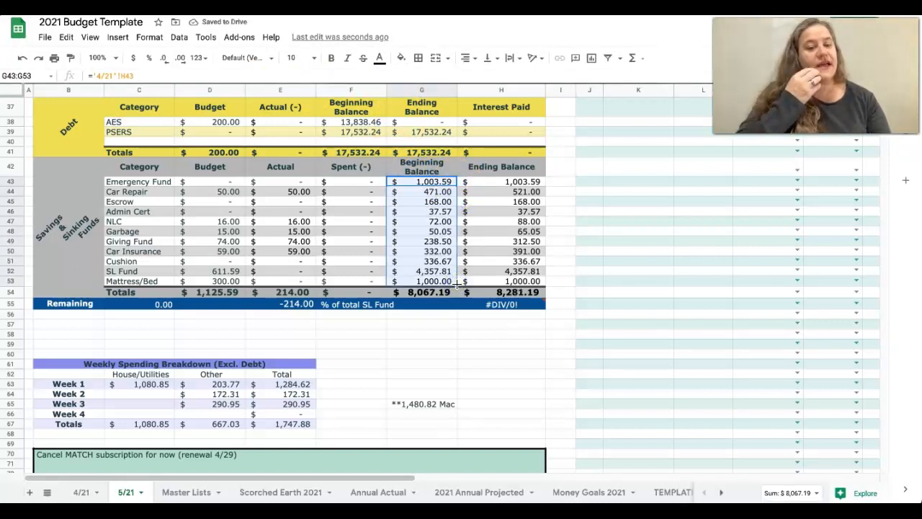
Step: Check the savings and sinking funds' ending balances in H43:H50 on the 4/21 sheet against May's carried-over beginning balances
click(76, 494)
scroll(438, 297, down, 5)
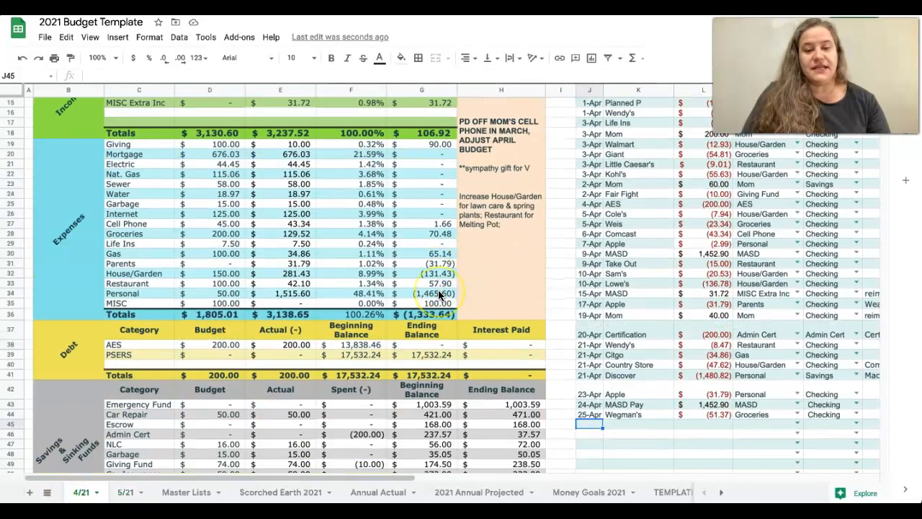
scroll(513, 405, down, 1)
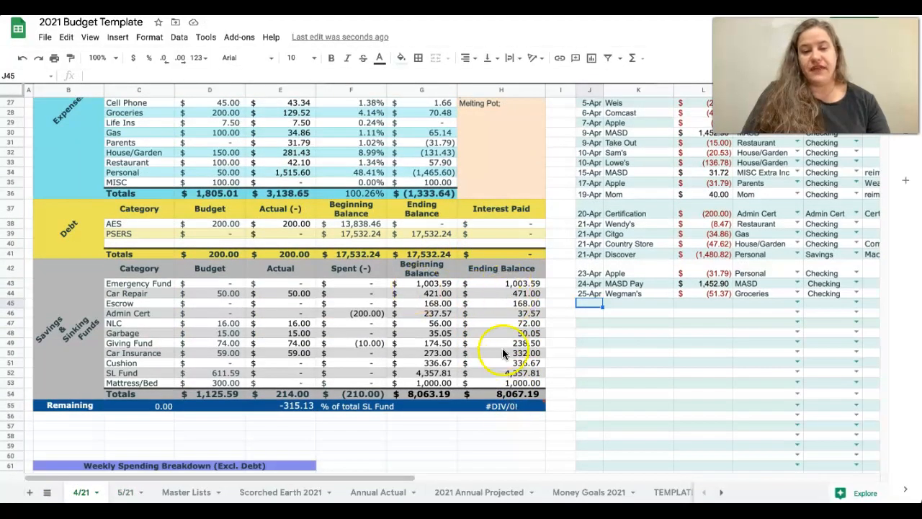
click(497, 283)
key(Down)
key(Down)
key(Down)
key(Down)
key(Down)
key(Down)
key(Down)
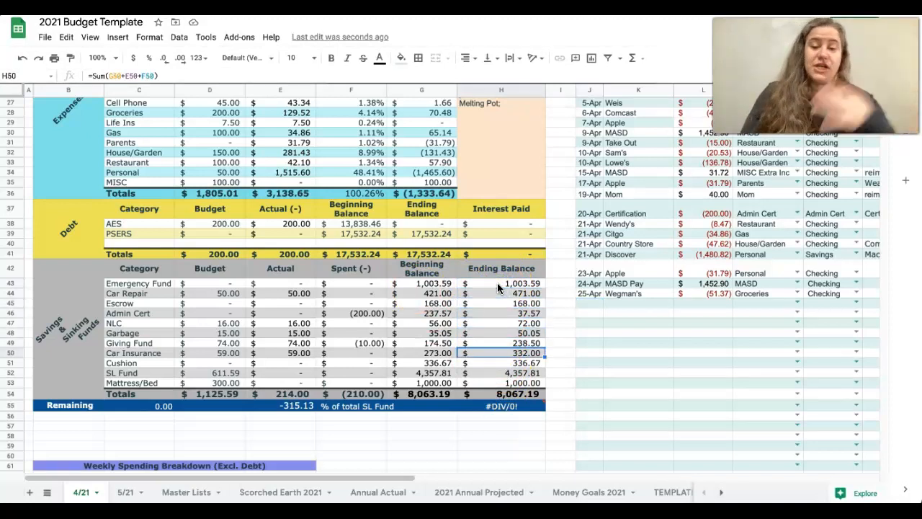
click(125, 493)
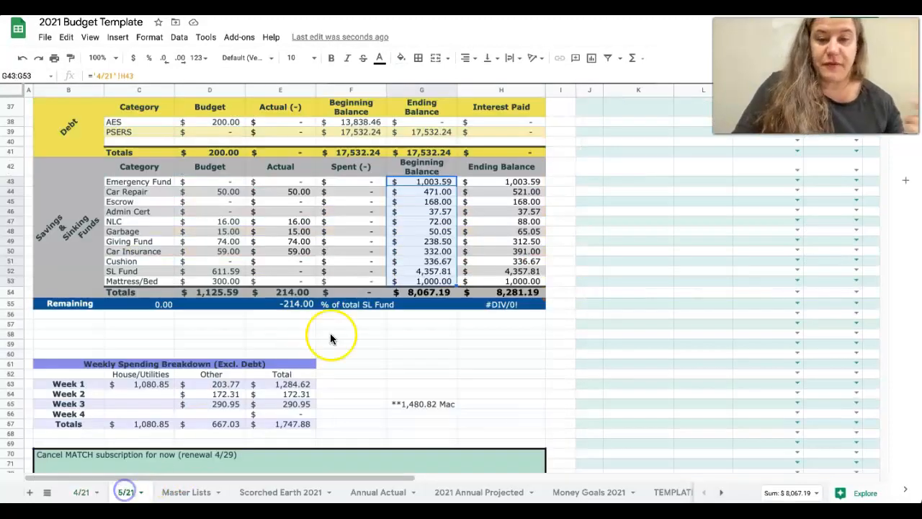
Step: Fill the beginning balance cells G44, G46, G48, G50 and G52 with the custom grey
click(410, 192)
ctrl+click(410, 210)
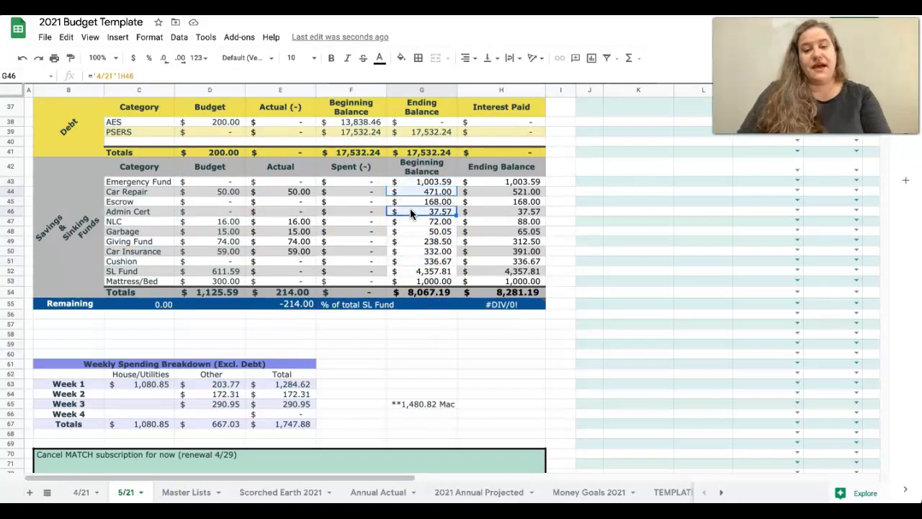
ctrl+click(409, 232)
ctrl+click(404, 250)
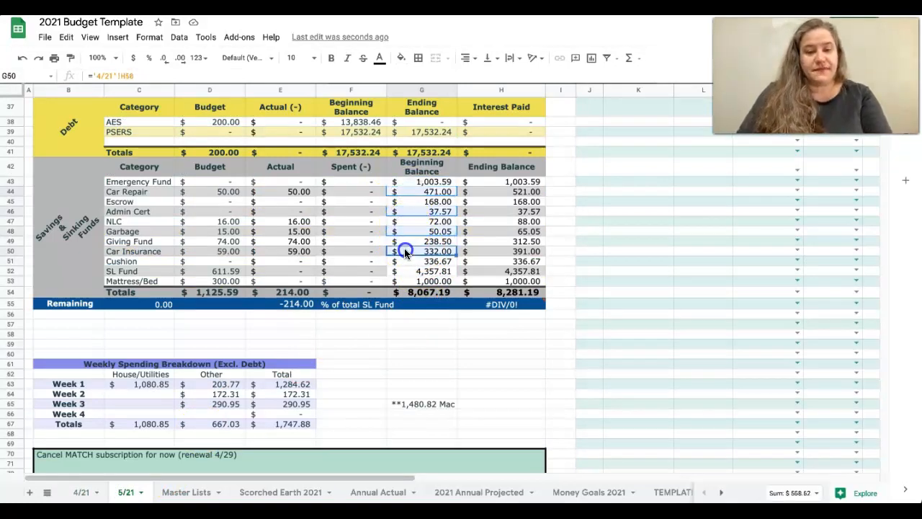
ctrl+click(403, 270)
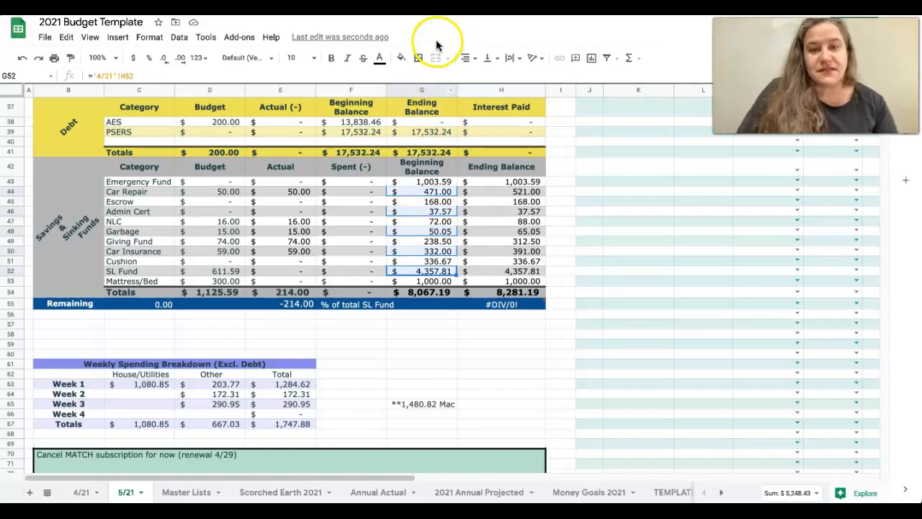
click(400, 58)
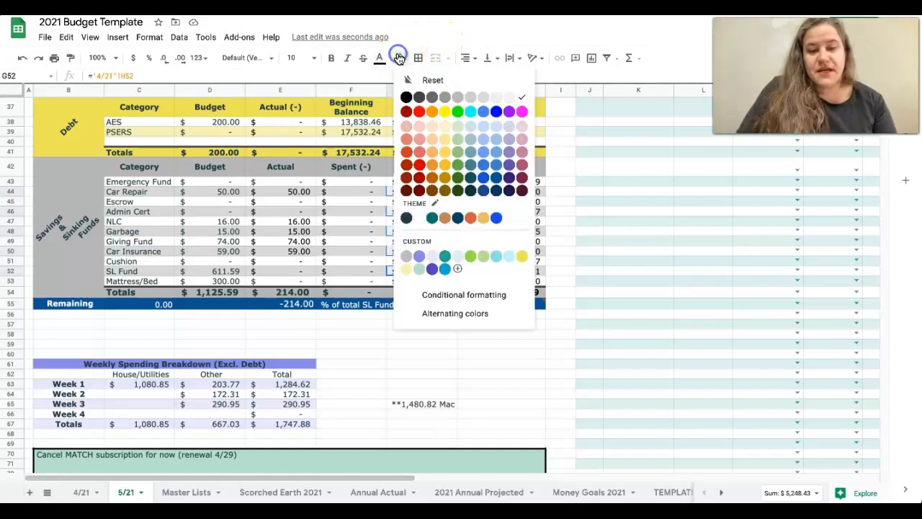
click(408, 258)
click(354, 225)
Step: Change the fill of G44, G46, G48, G50 and G52 to a lighter standard grey that matches the banded rows
click(404, 191)
ctrl+click(409, 211)
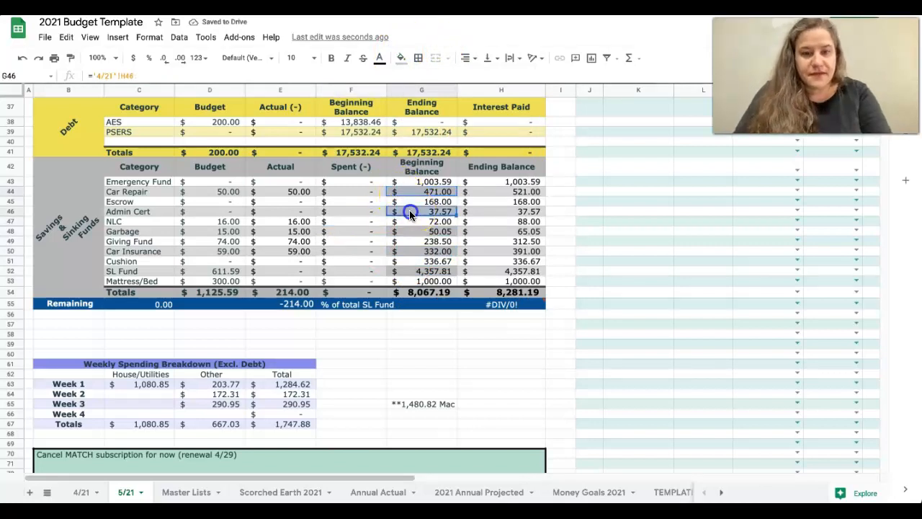
ctrl+click(408, 231)
ctrl+click(407, 251)
ctrl+click(407, 270)
click(402, 57)
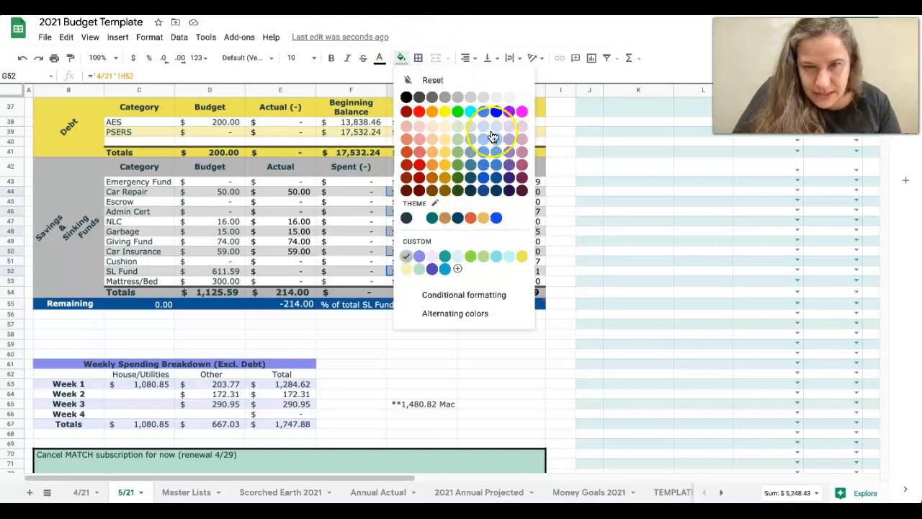
click(487, 101)
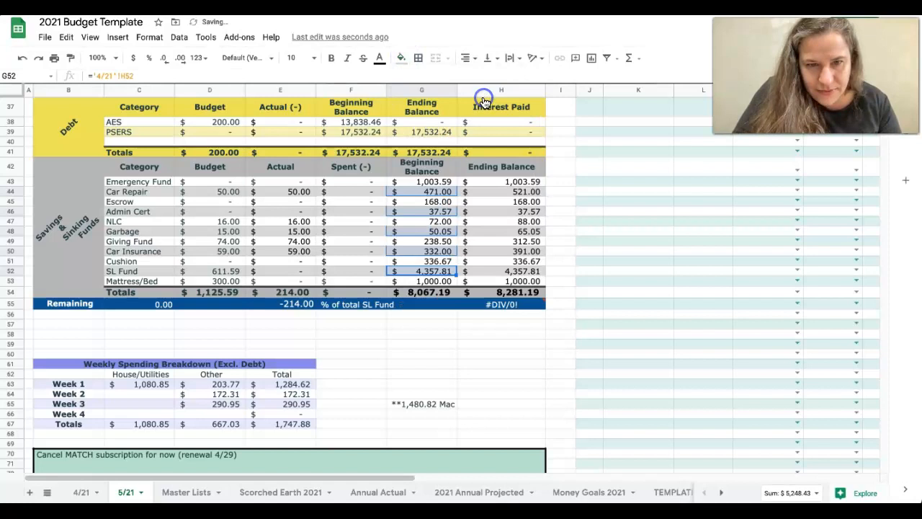
click(372, 232)
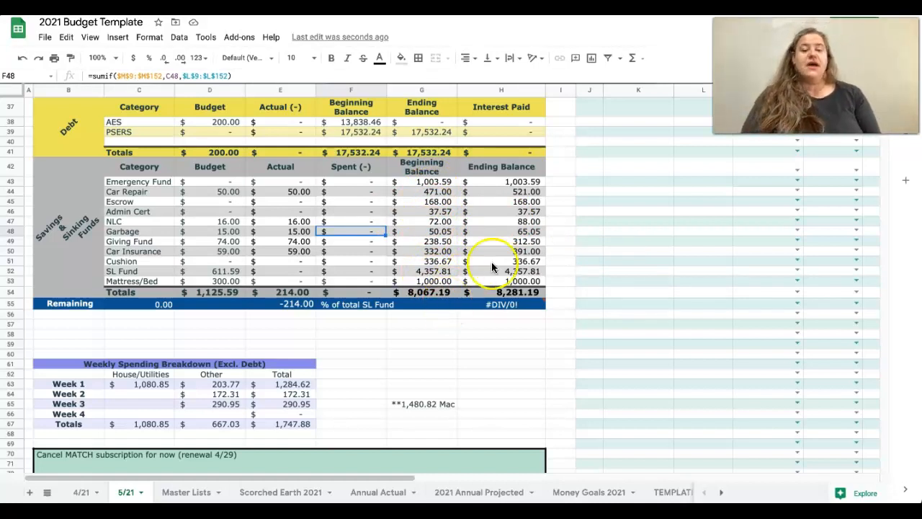
Step: Review the linked beginning balance formulas in G45:G53 and the Mattress/Bed actual and spent amounts on the 4/21 sheet
click(426, 201)
key(Down)
key(Down)
key(Down)
key(Down)
key(Down)
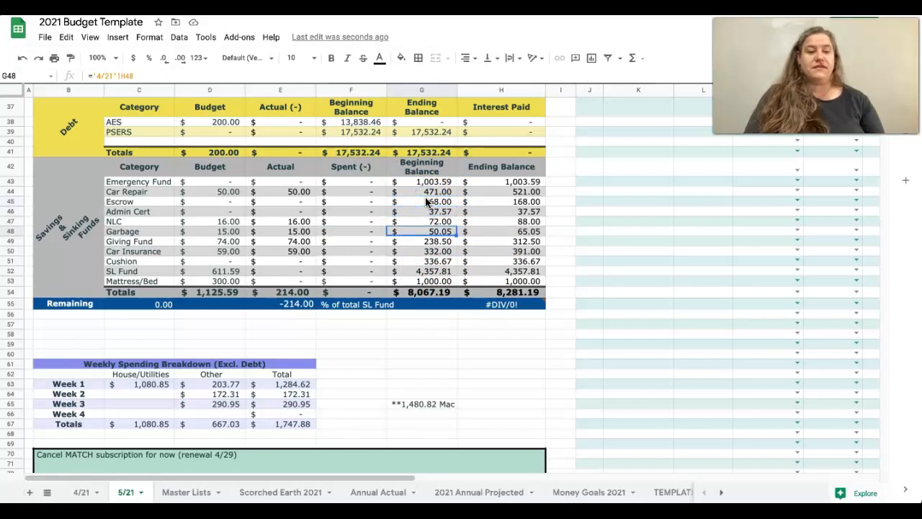
key(Down)
key(Down)
key(Down)
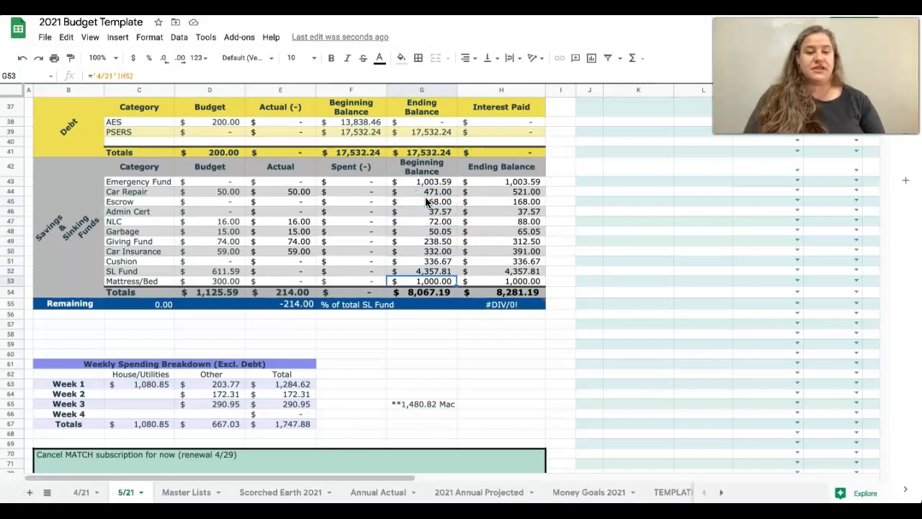
key(Up)
key(Up)
key(Up)
key(Up)
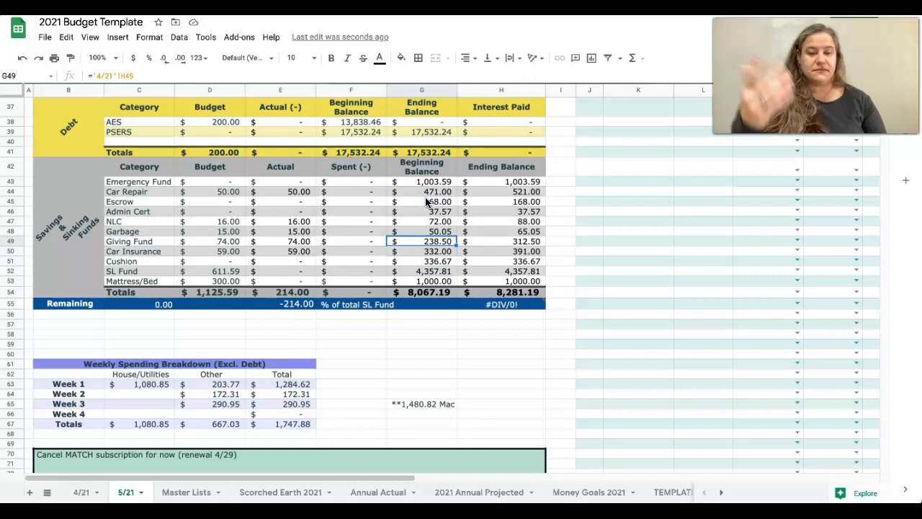
click(80, 490)
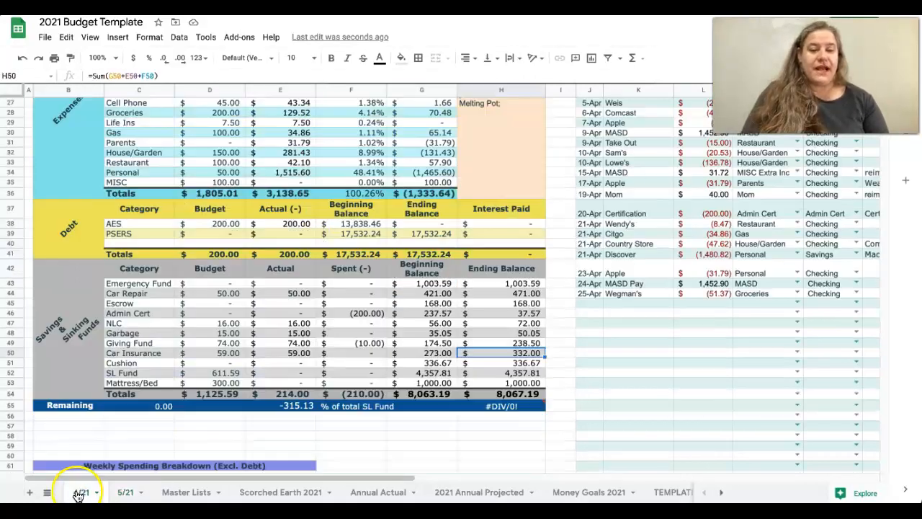
click(293, 375)
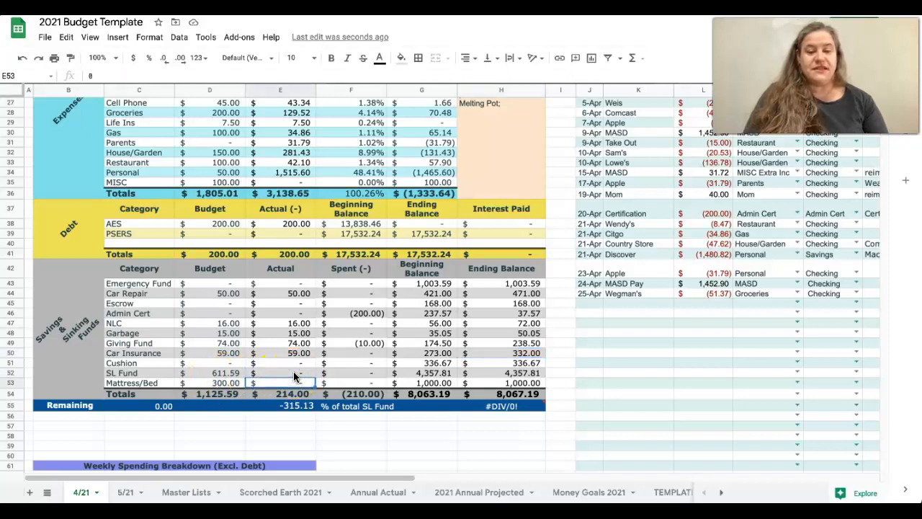
key(Right)
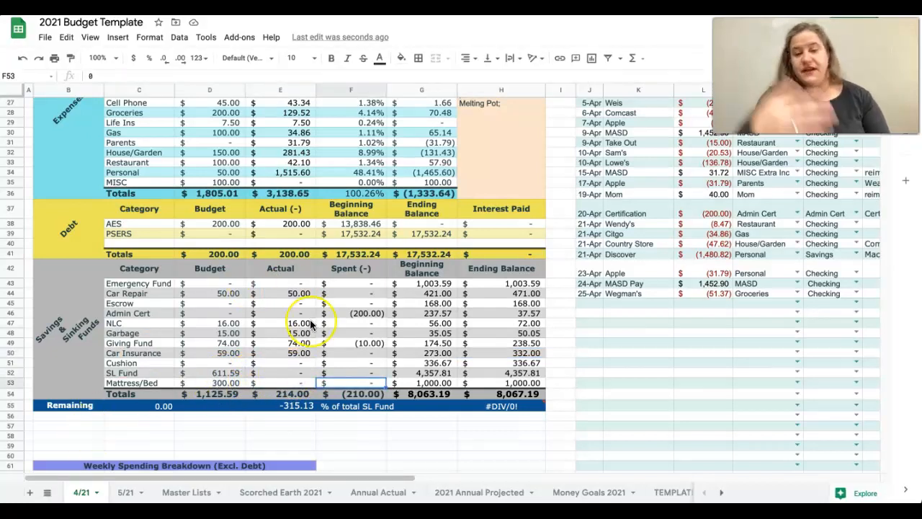
click(124, 492)
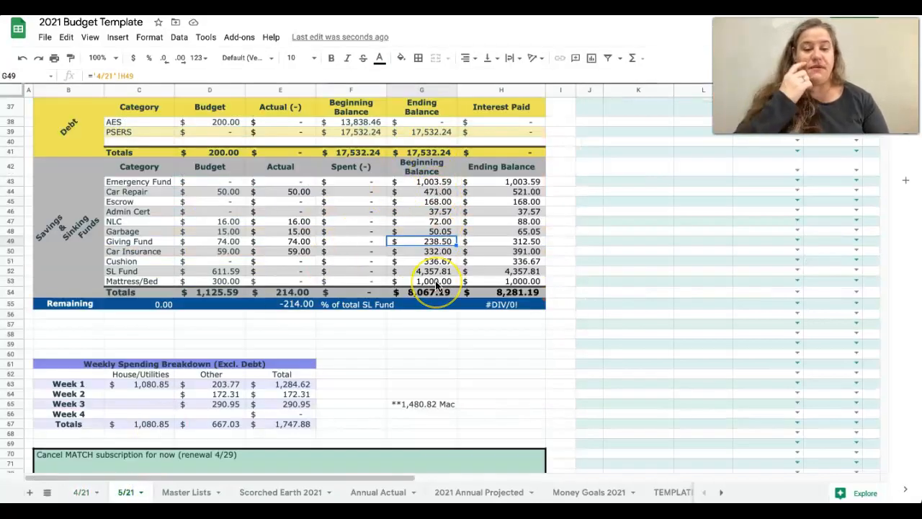
Step: Delete the leftover Mac note in G65 beside the Weekly Spending Breakdown
click(413, 404)
key(Delete)
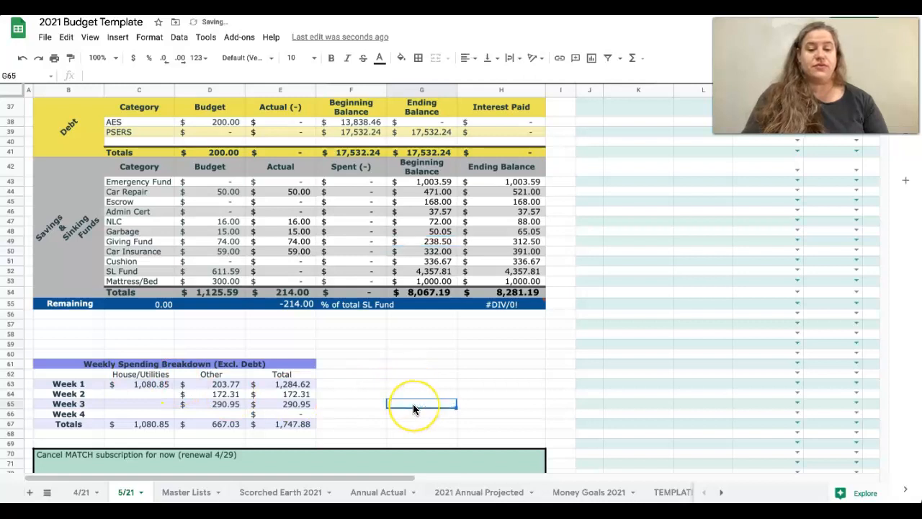
key(Left)
key(Left)
Step: Try clearing C63:E65 and E66 in the Weekly Spending Breakdown, including the Total column, and undo both deletions
click(139, 387)
drag(139, 388, 279, 406)
key(Delete)
key(Down)
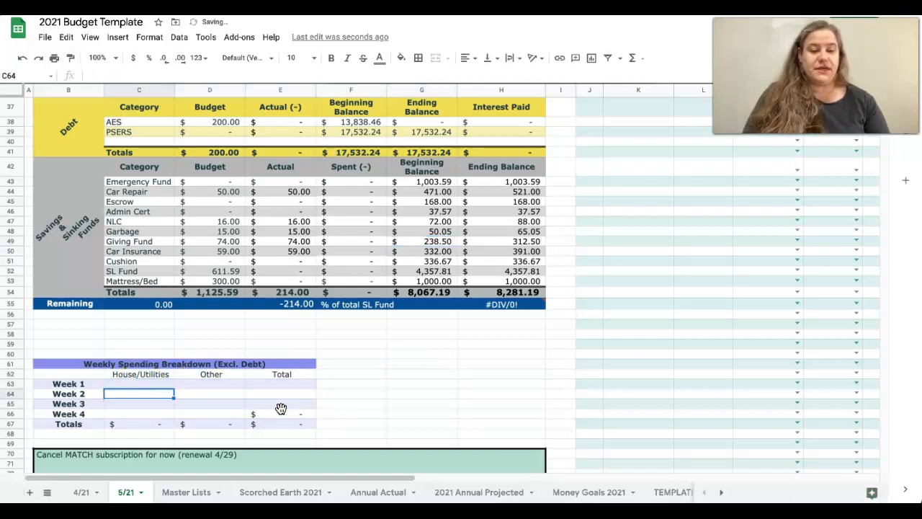
key(Down)
key(Down)
key(Right)
key(Right)
key(Delete)
key(Up)
key(Up)
key(Up)
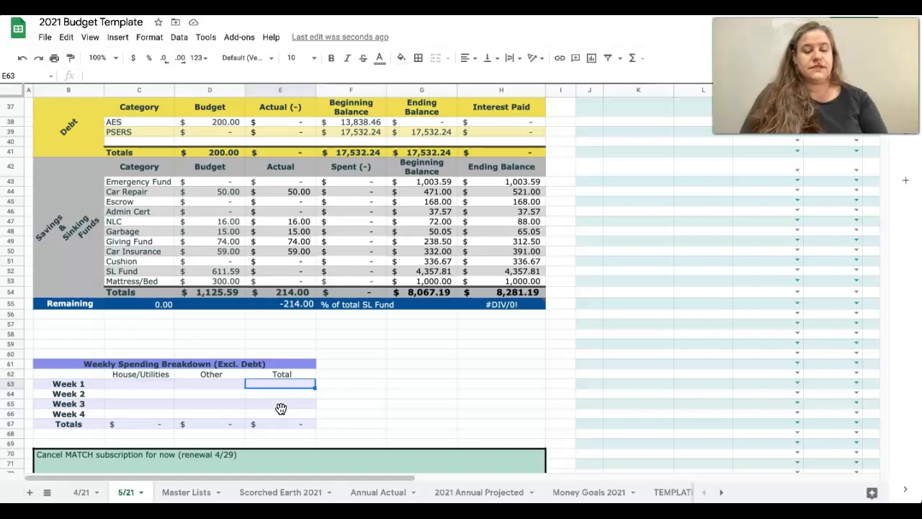
key(super+z)
key(super+z)
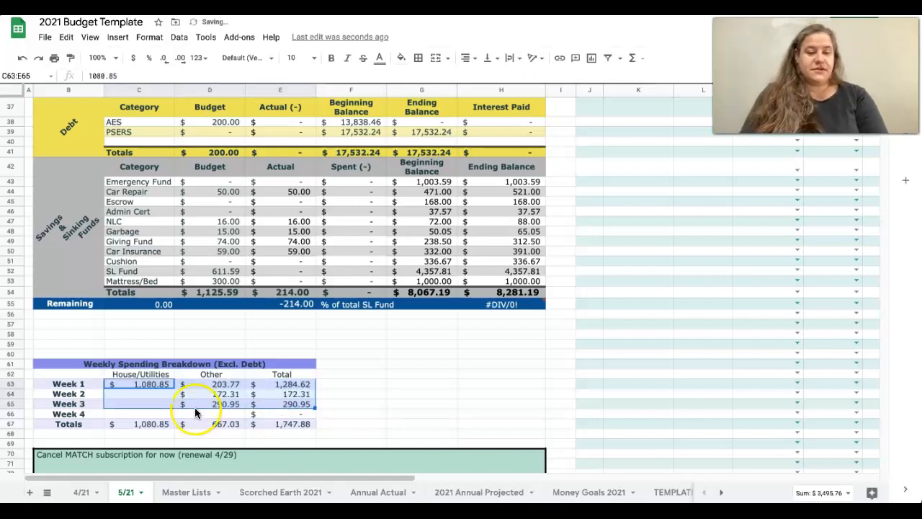
Step: Clear the House/Utilities and Other amounts for weeks 1 to 3 in C63:D65, keeping the Total column formulas
click(167, 386)
shift+click(211, 404)
key(Delete)
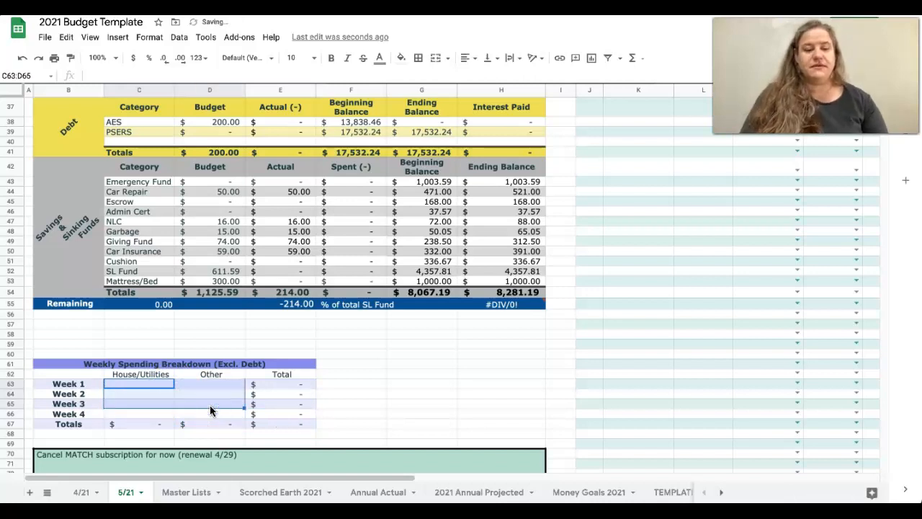
key(Down)
key(Down)
Step: Delete the MATCH subscription line and the compost and potting soil line from the notes box in B70:H79
scroll(452, 349, down, 2)
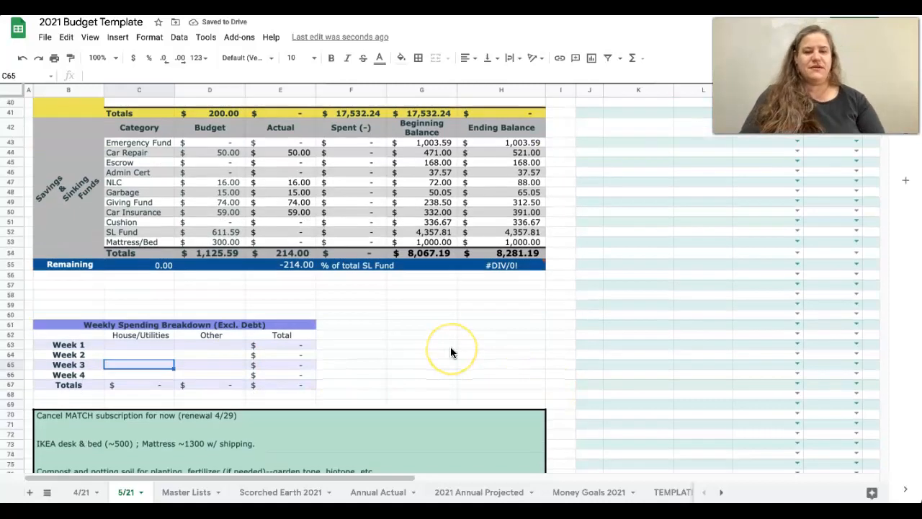
scroll(451, 347, down, 2)
click(434, 375)
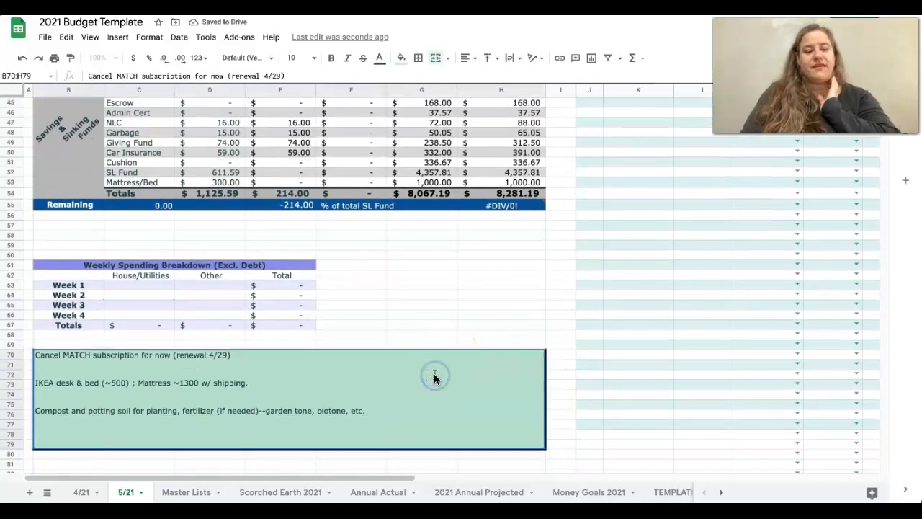
drag(239, 358, 43, 353)
key(BackSpace)
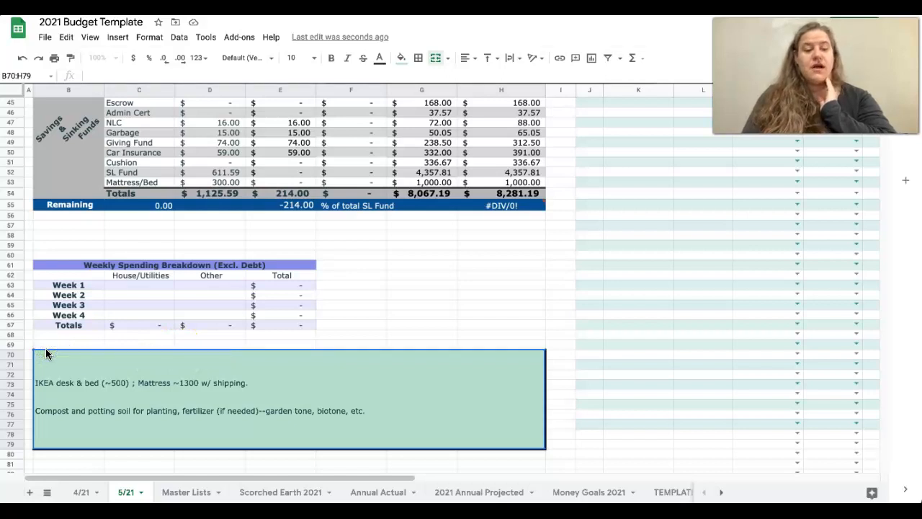
click(38, 411)
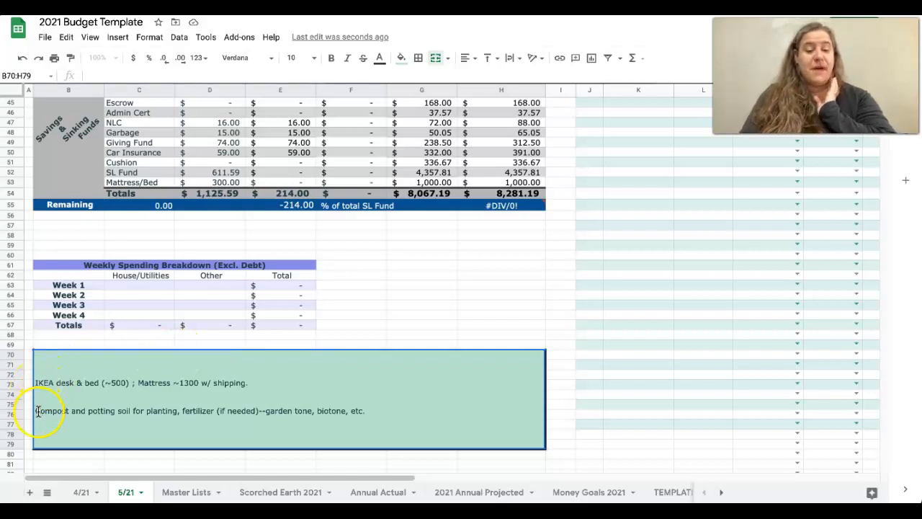
drag(36, 413, 382, 413)
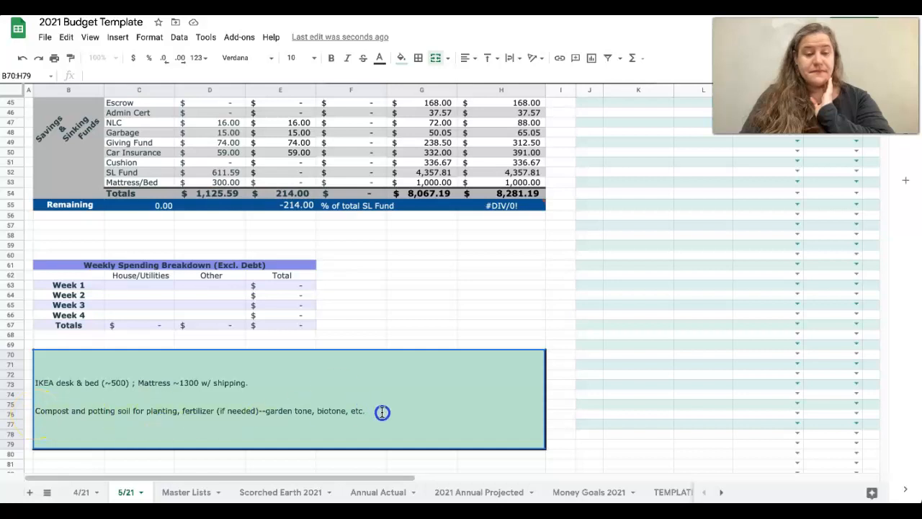
key(BackSpace)
Step: Remove the blank lines above the IKEA desk, bed and mattress note so it starts the notes box, and finish editing
click(244, 365)
click(110, 382)
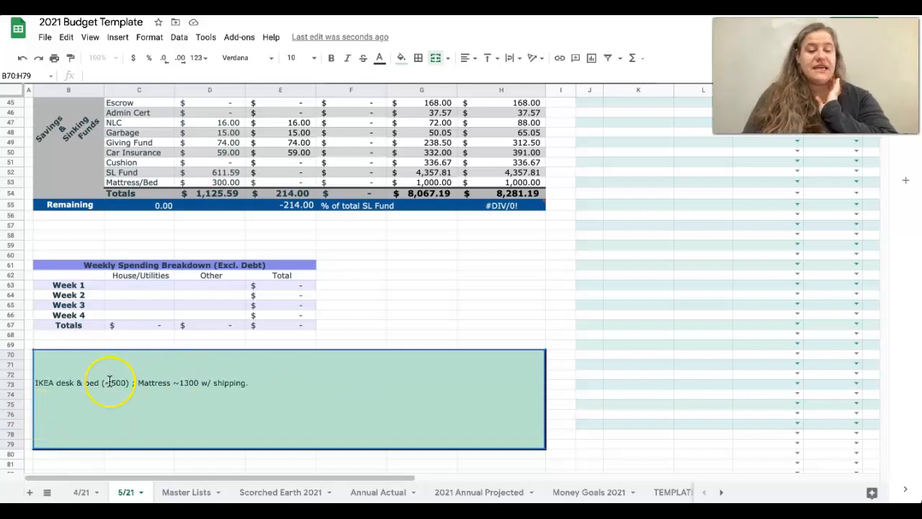
key(BackSpace)
key(BackSpace)
key(BackSpace)
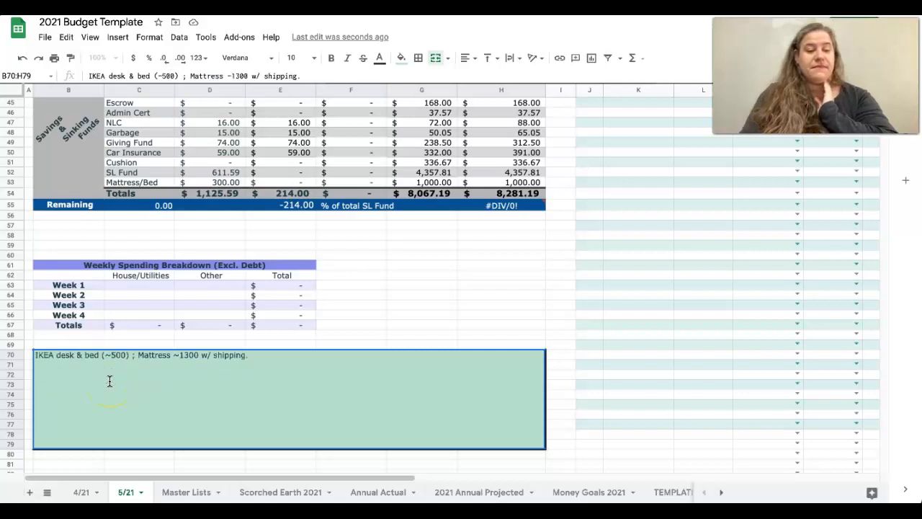
click(311, 374)
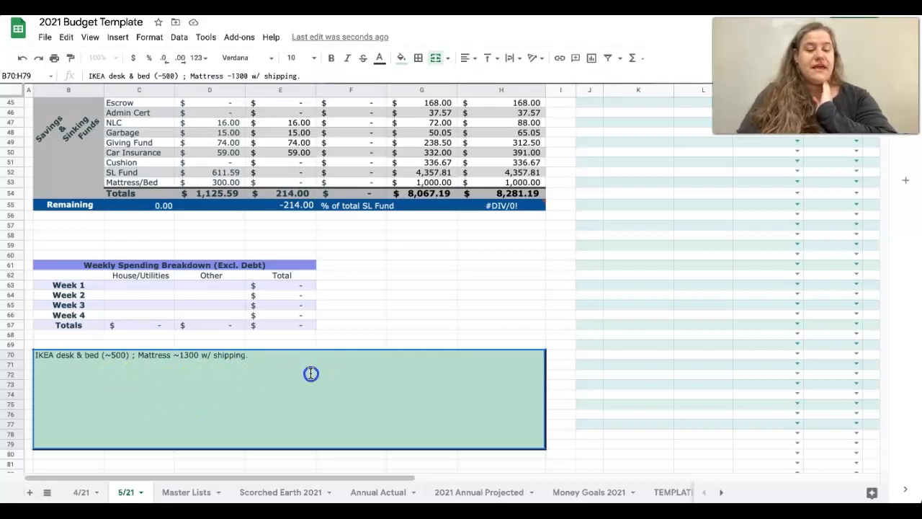
click(263, 355)
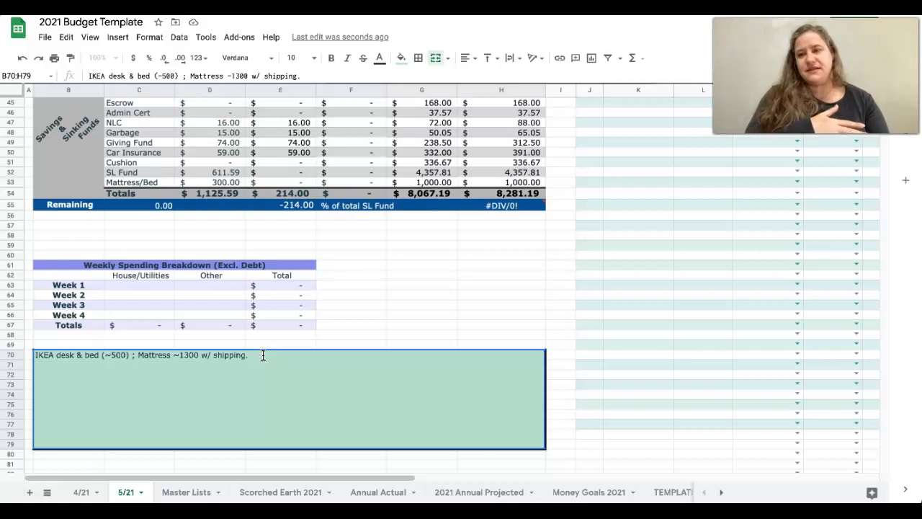
click(543, 305)
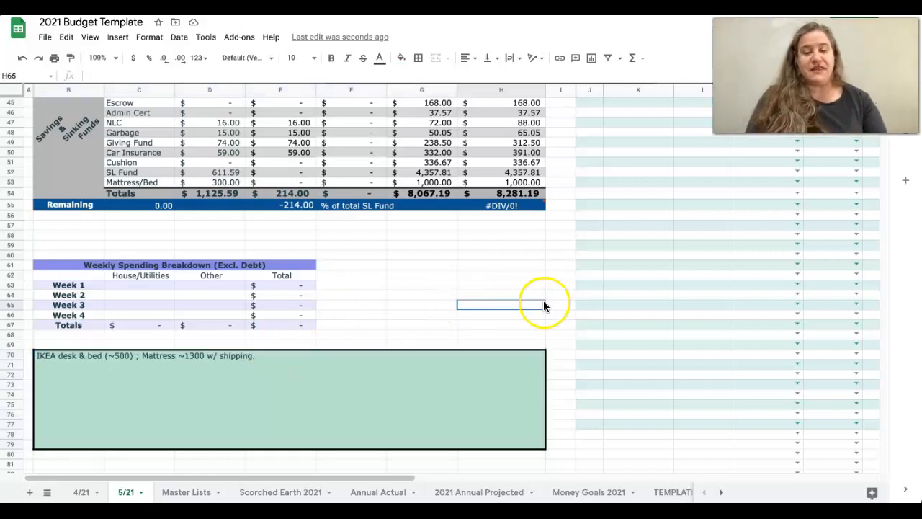
Step: Look over the May sheet's income, expense, debt and savings sections, including the Admin Cert fund
scroll(543, 305, up, 5)
scroll(544, 304, up, 4)
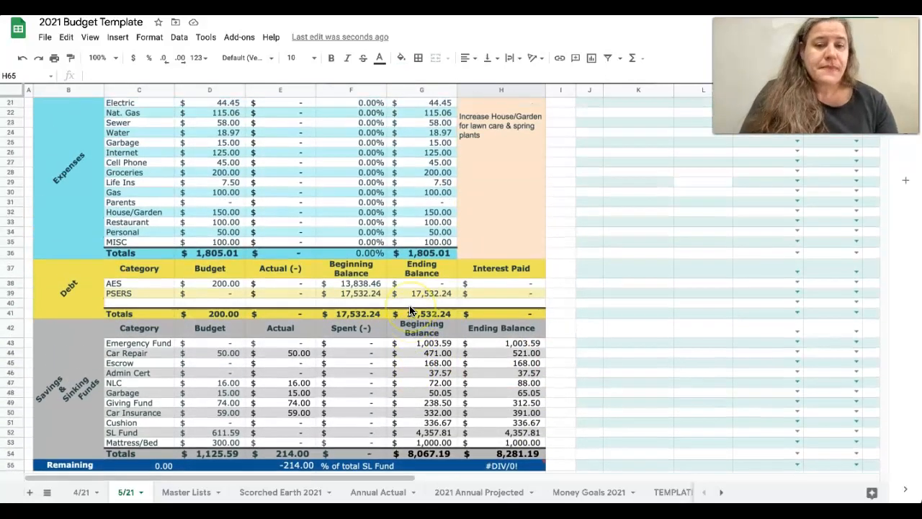
scroll(409, 308, up, 5)
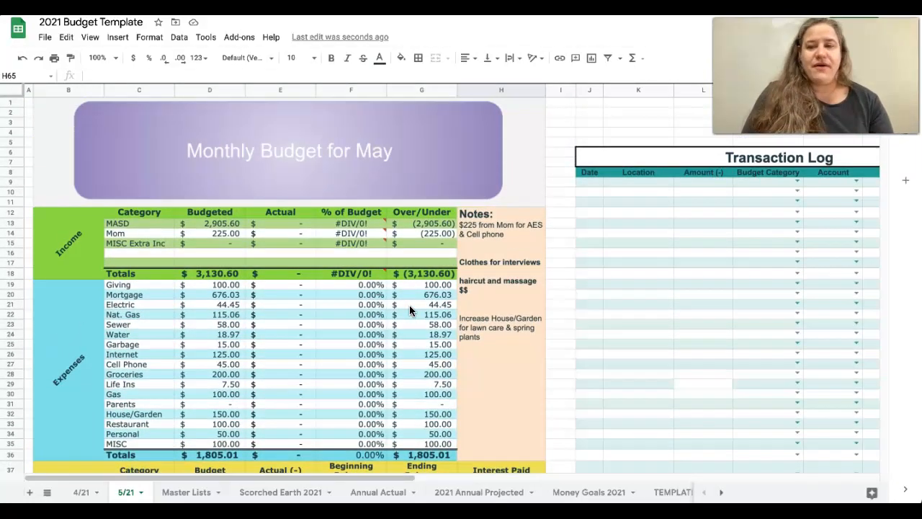
scroll(409, 310, down, 10)
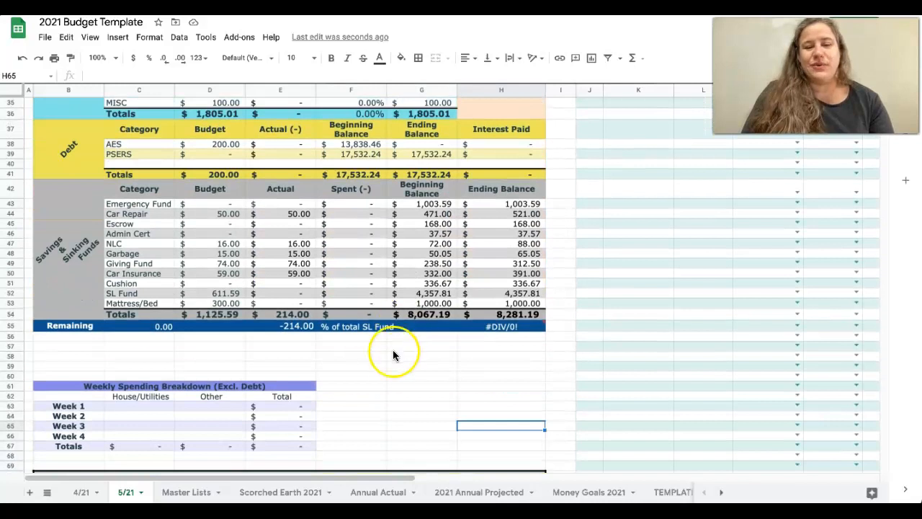
scroll(393, 356, up, 1)
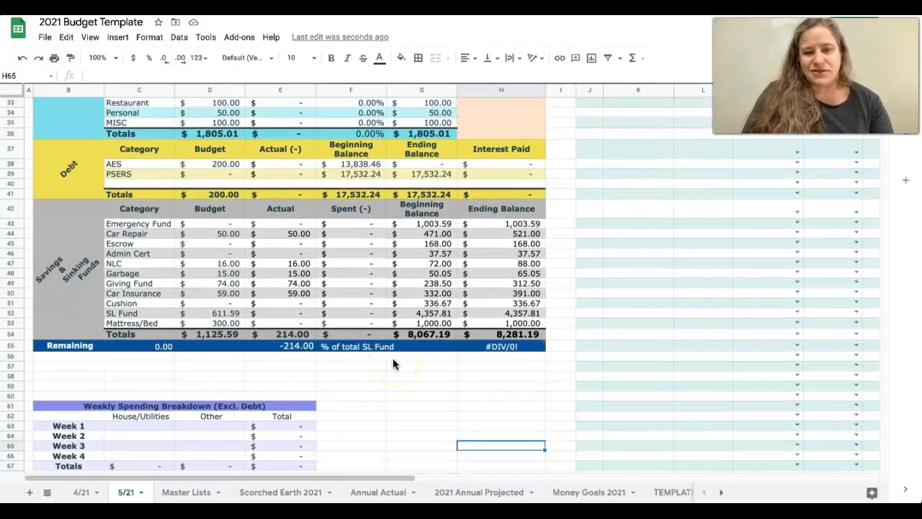
click(123, 252)
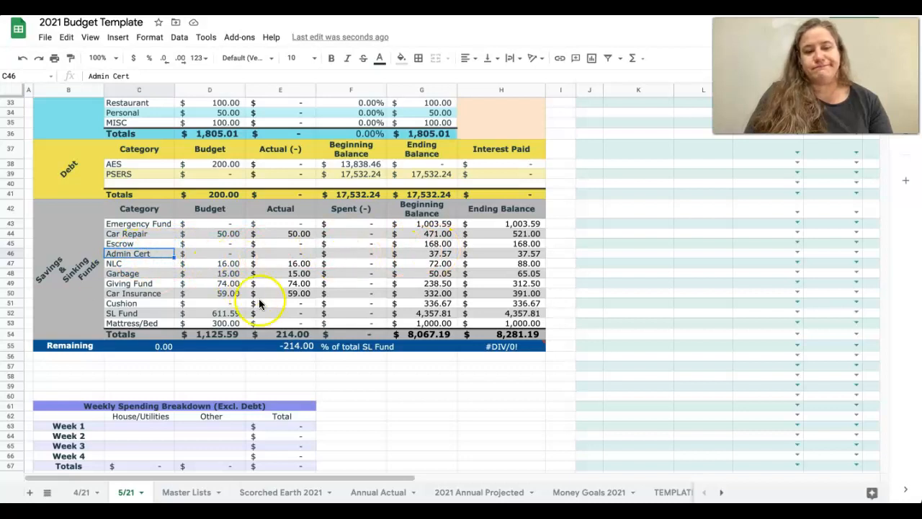
scroll(257, 298, up, 4)
scroll(564, 257, up, 3)
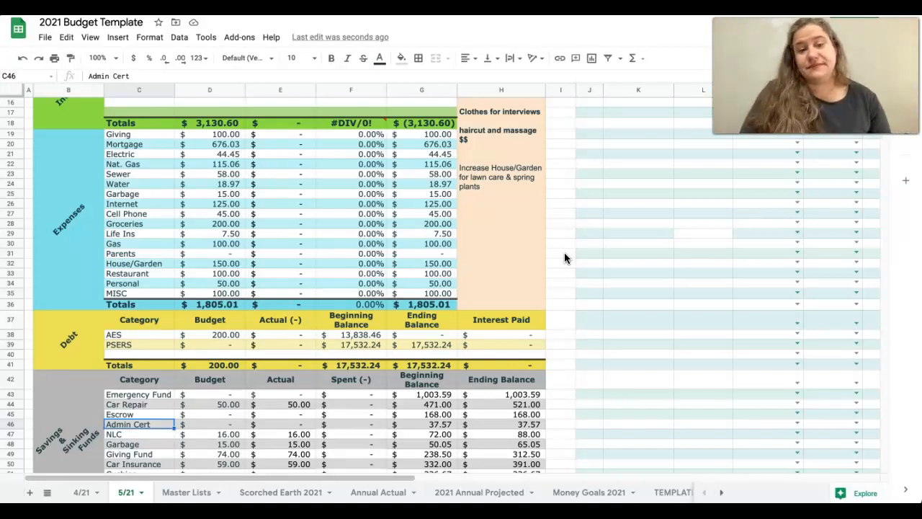
Step: Set the Electric budget in the Expenses section to 37.24
click(200, 154)
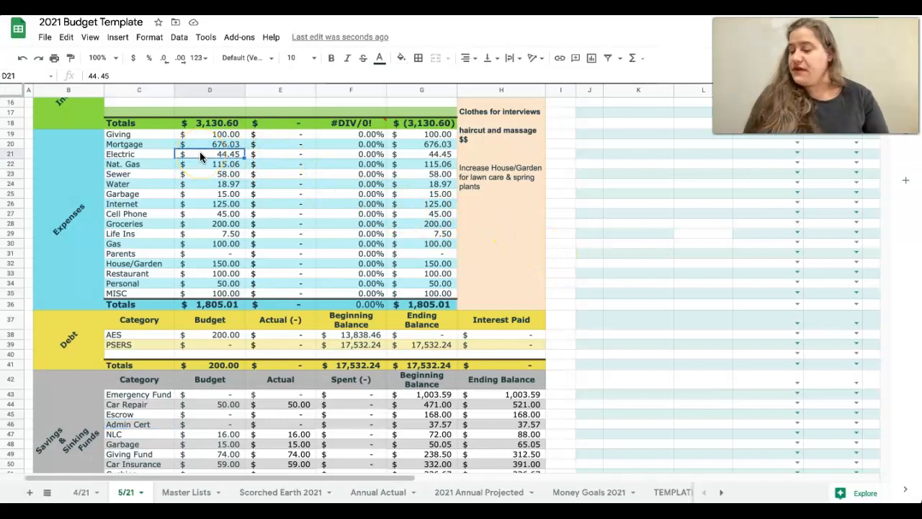
text(37.2)
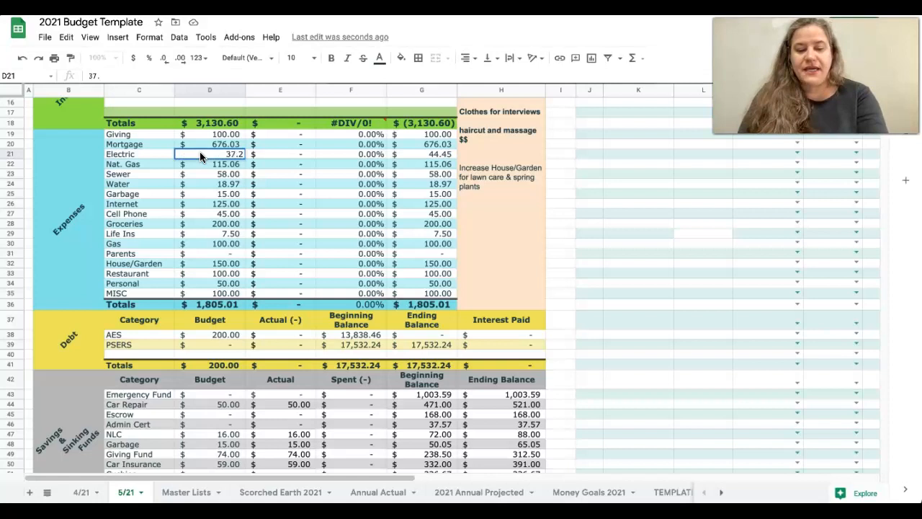
key(Return)
key(Up)
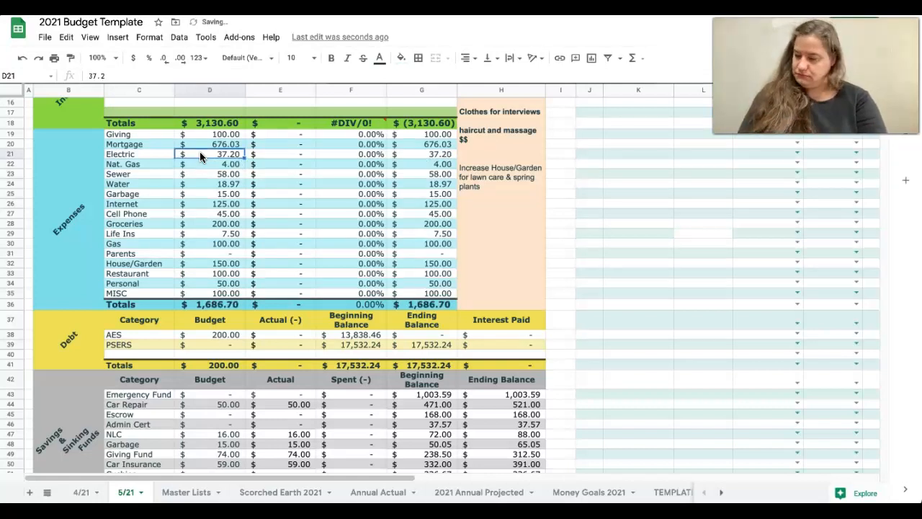
text(37)
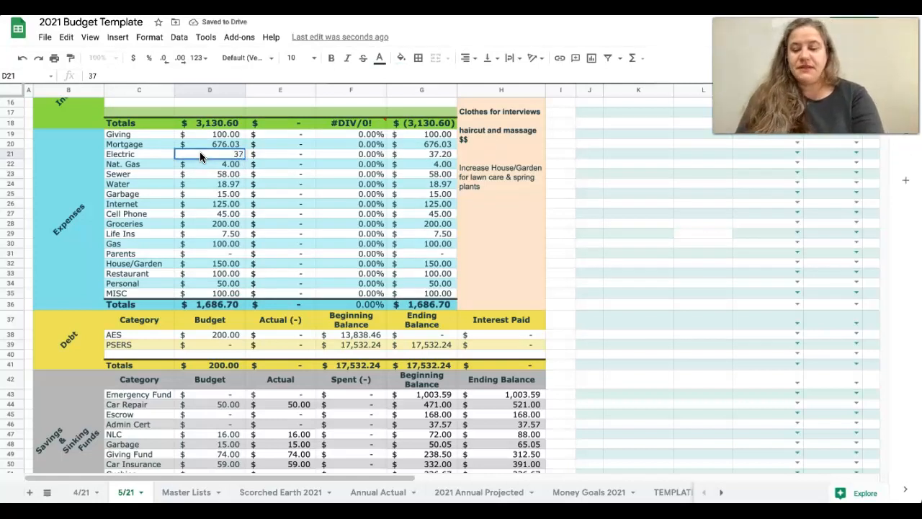
text(.24)
key(Return)
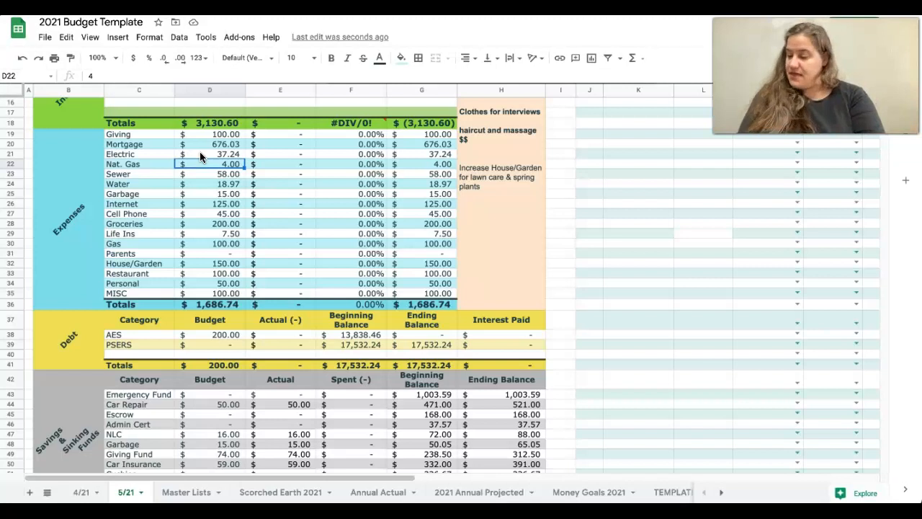
Step: Set the Nat. Gas budget to 68.82 and the Water budget to 25
text(68.)
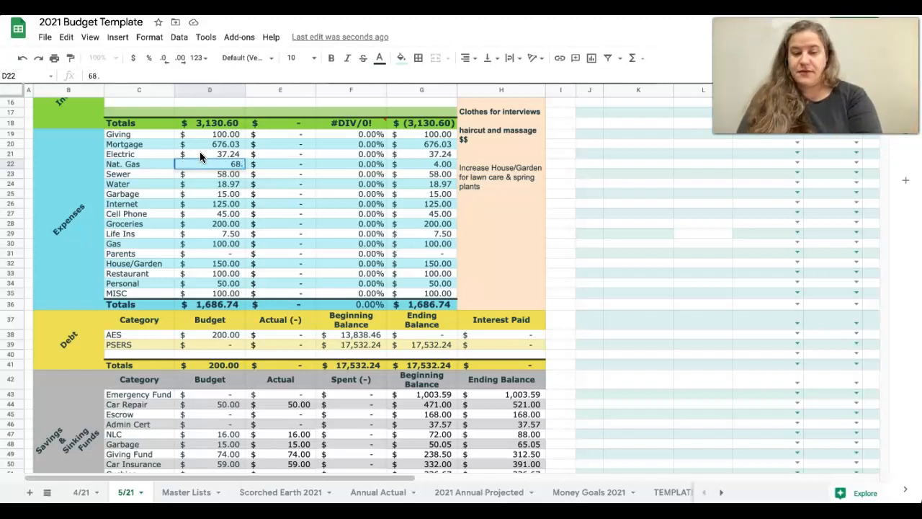
text(82)
key(Return)
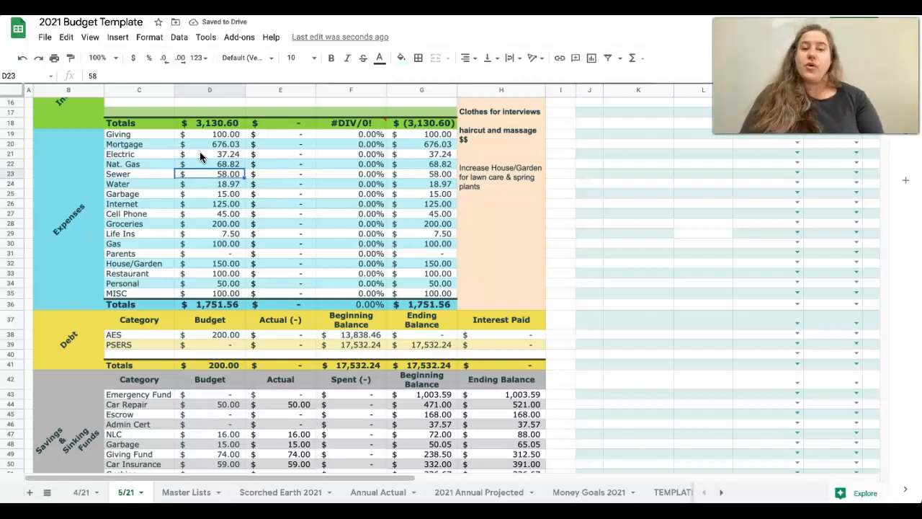
key(Down)
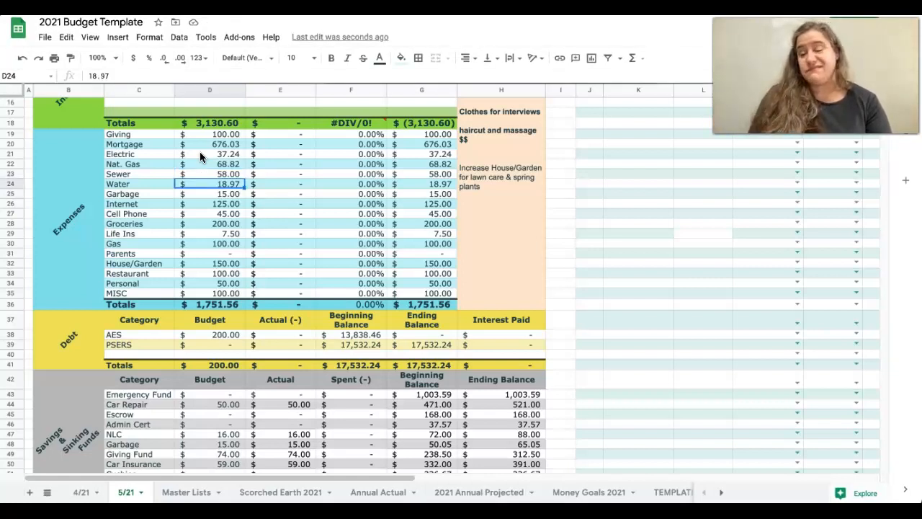
text(25)
key(Return)
key(Up)
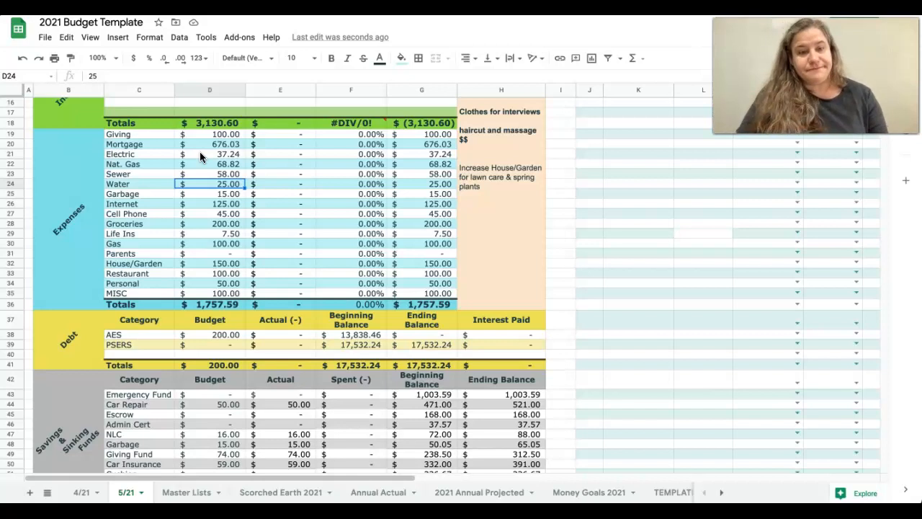
Step: Review the Expenses budget amounts one by one, from the Giving and utility rows down to Gas
key(Up)
key(Up)
key(Down)
key(Up)
key(Up)
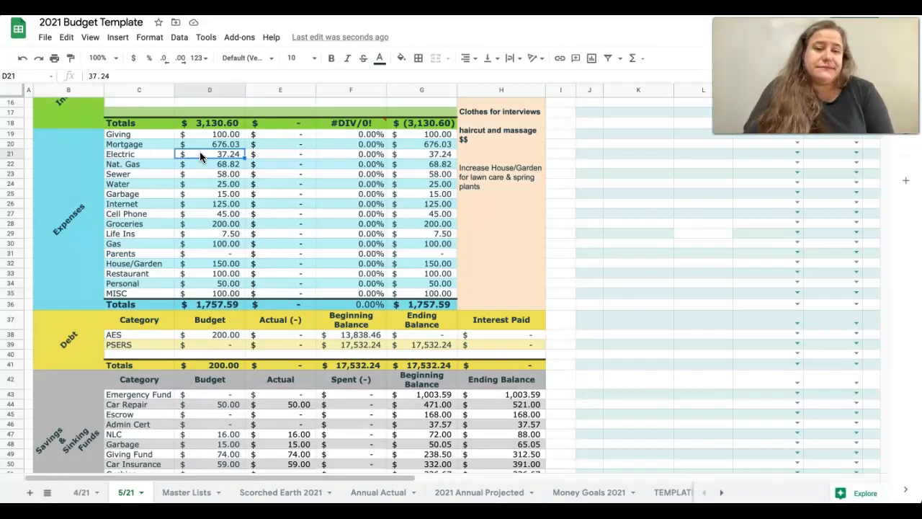
key(Up)
key(Up)
key(Down)
key(Down)
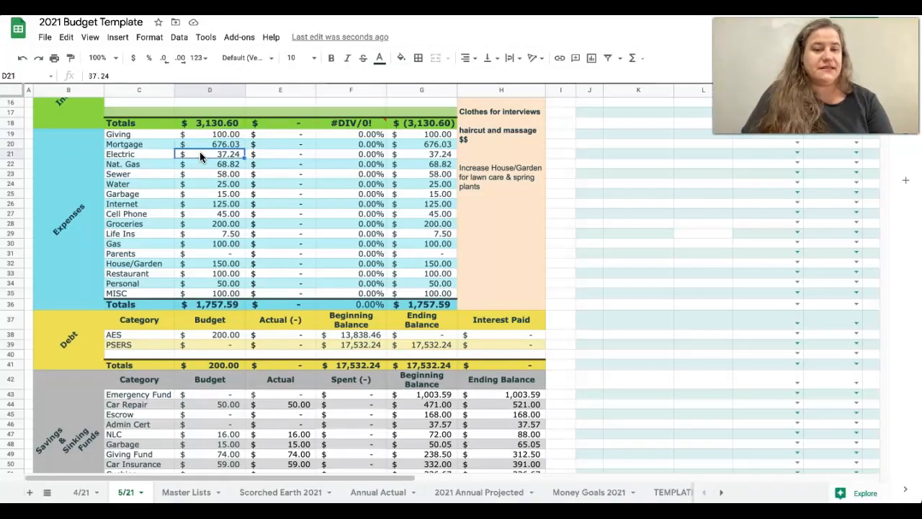
key(Down)
key(Down)
key(Down)
key(Down)
key(Down)
key(Down)
key(Down)
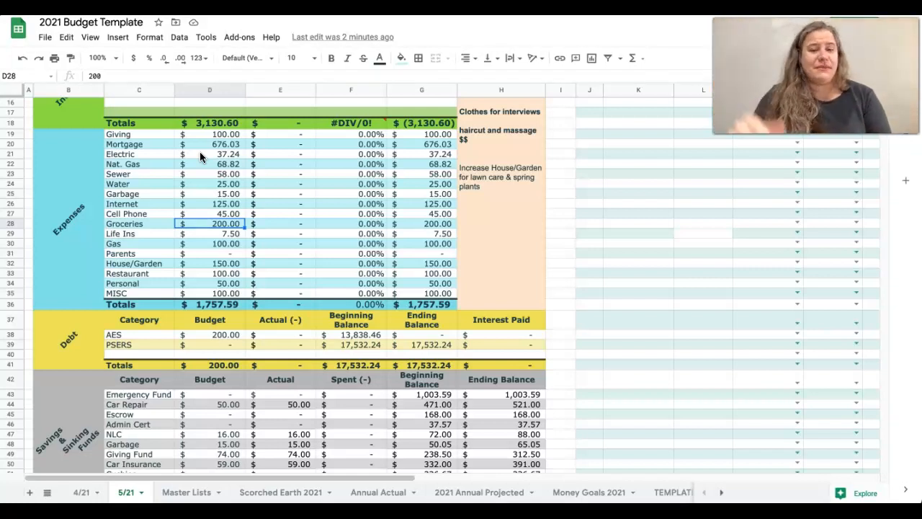
key(Down)
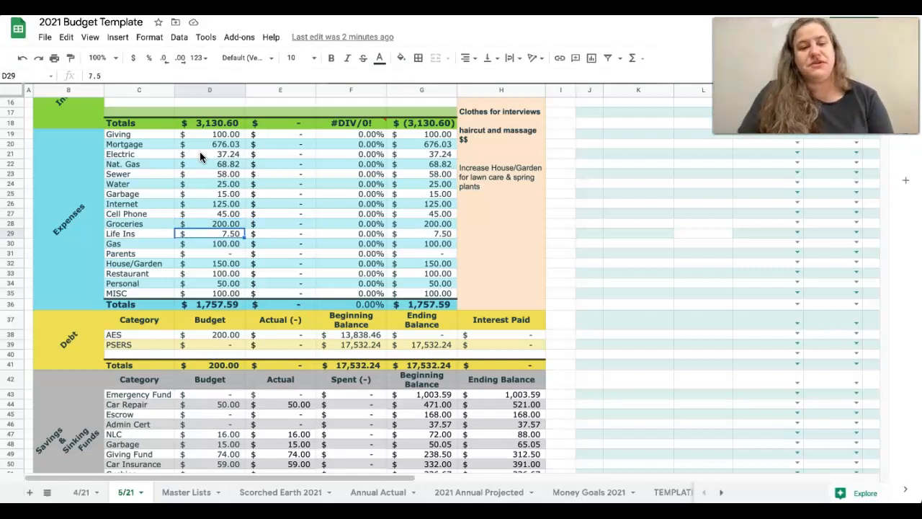
key(Down)
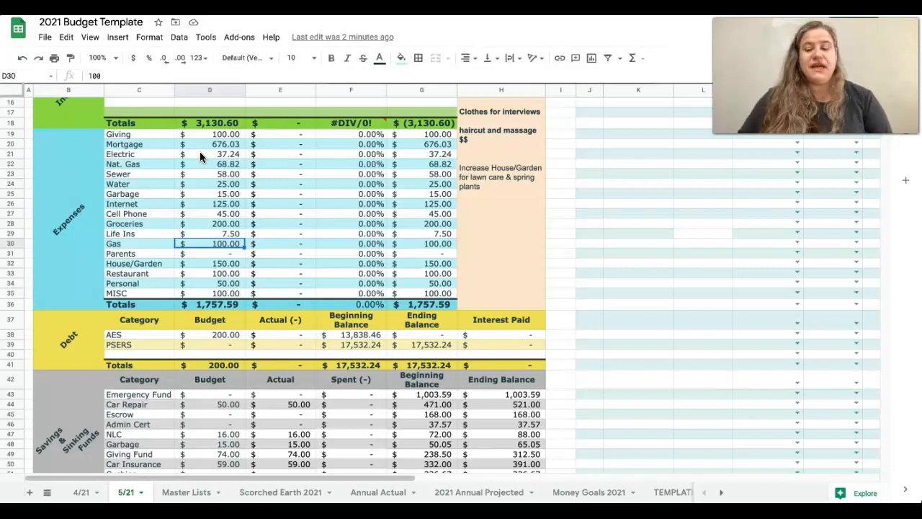
Step: Set the House/Garden budget to 250 and the Restaurant budget to 60
key(Down)
key(Down)
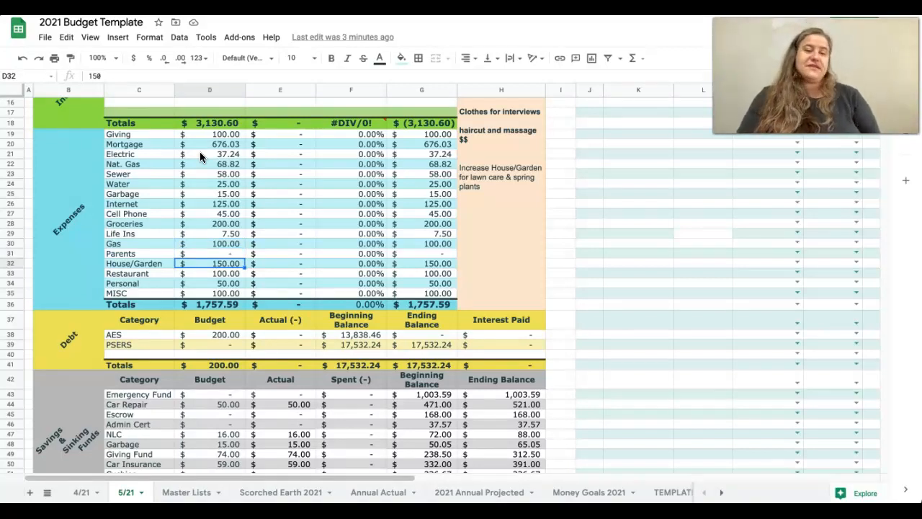
text(250)
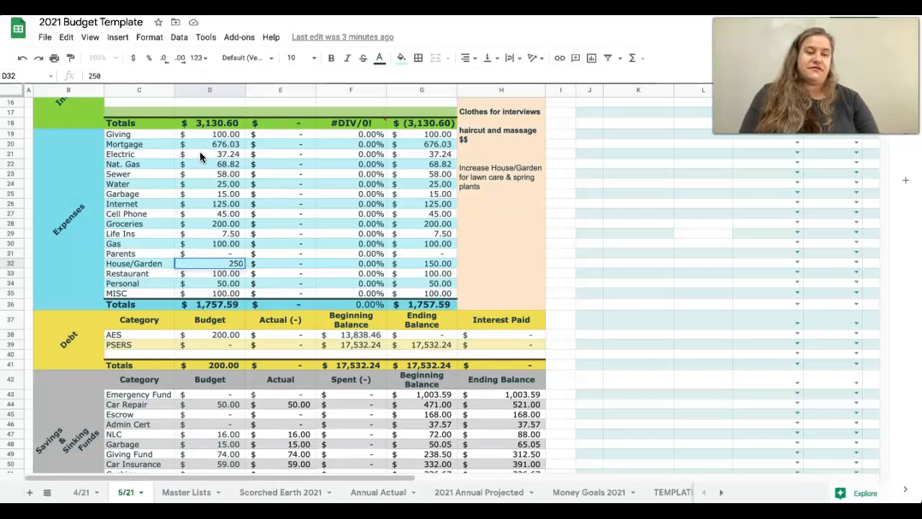
key(Return)
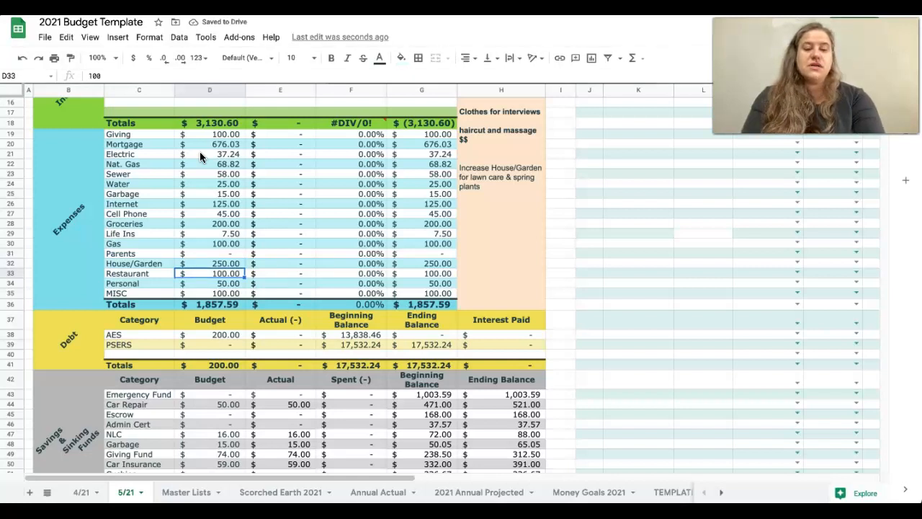
text(60)
key(Return)
key(Up)
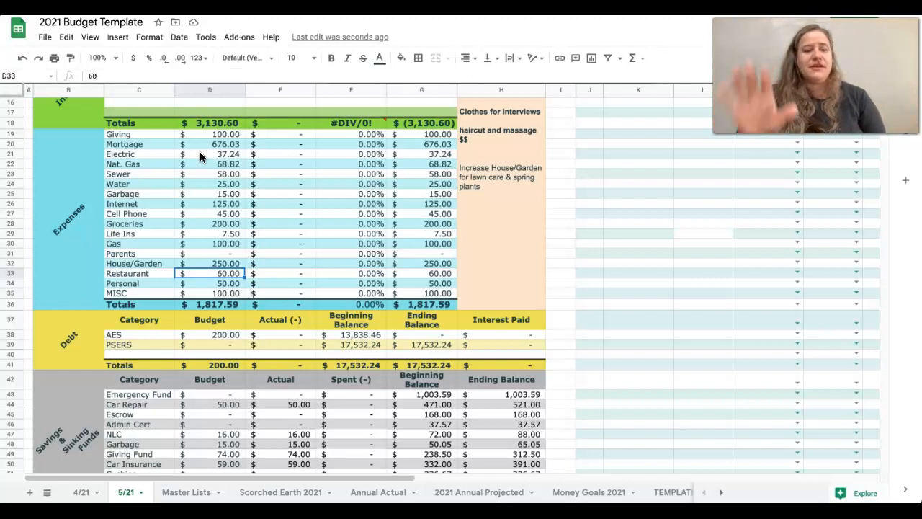
Step: Set the Personal budget in the Expenses section to 250
key(Down)
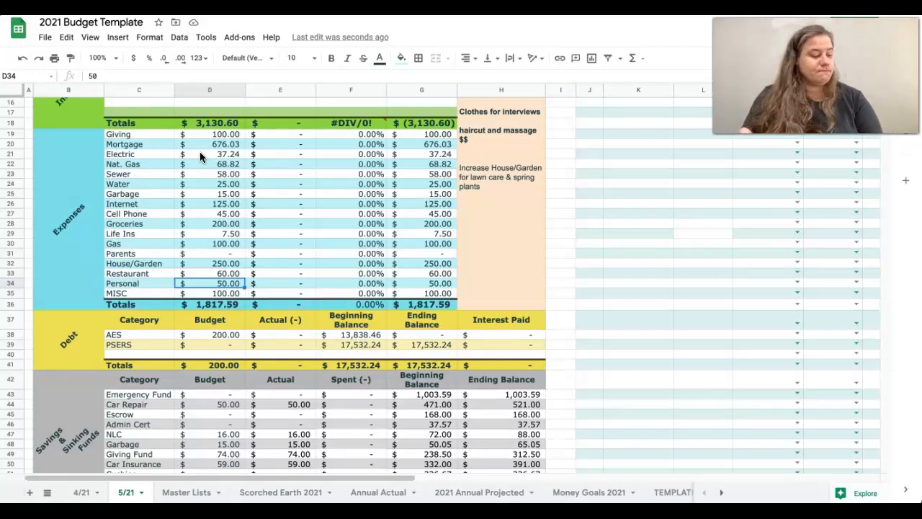
key(Down)
key(Up)
key(Down)
key(Up)
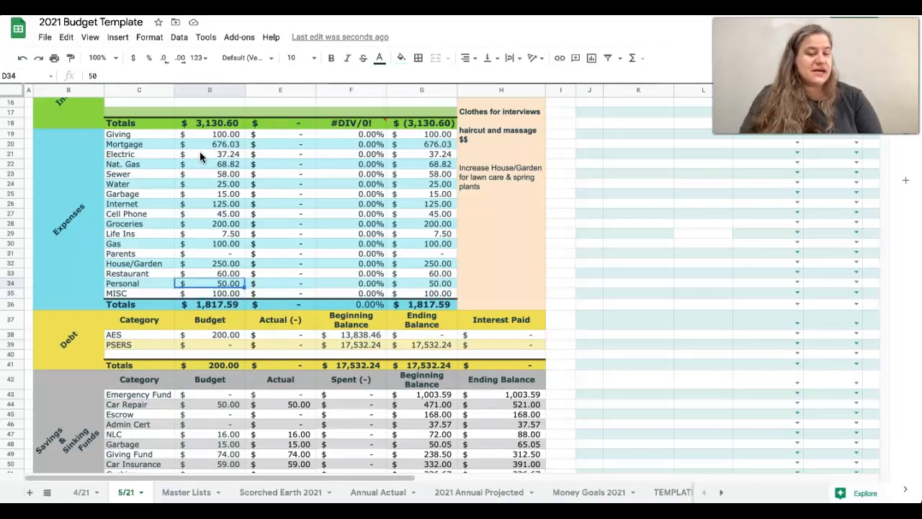
text(250)
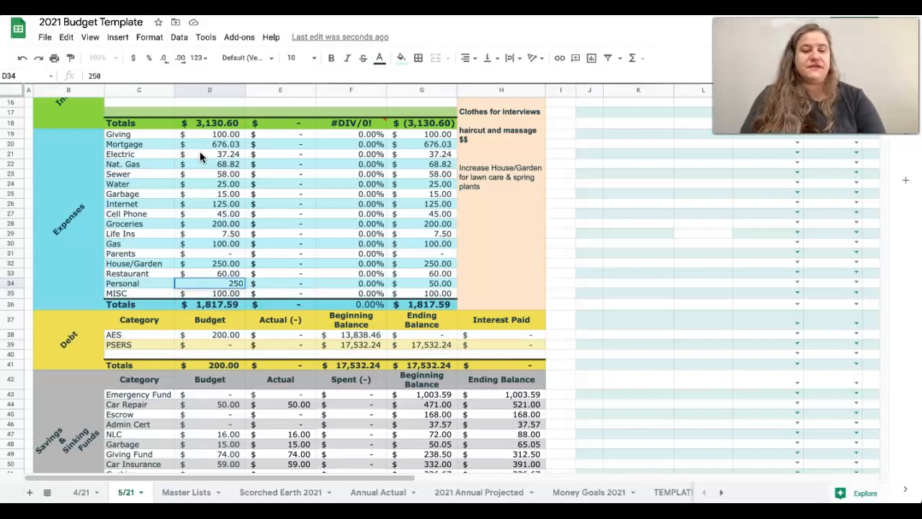
key(Return)
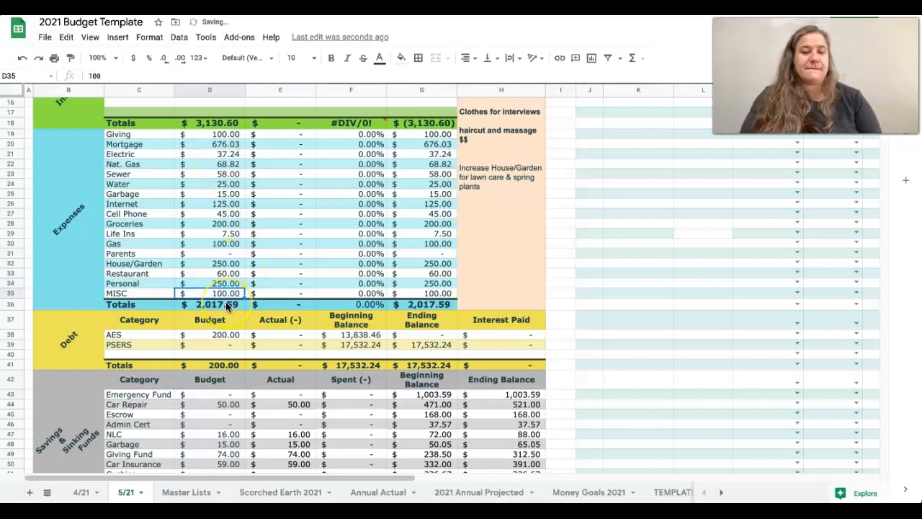
Step: Check the Remaining amount against the budgeted income, expense and savings totals
scroll(227, 305, down, 5)
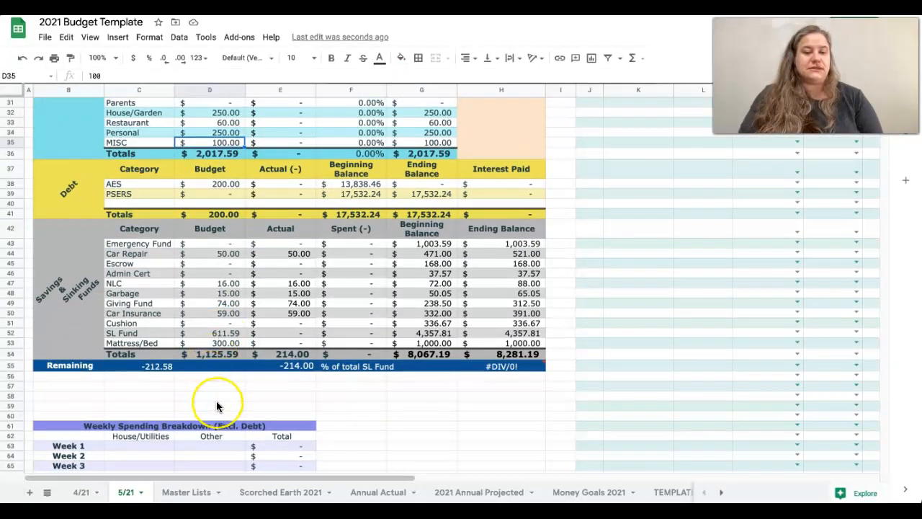
scroll(216, 401, up, 6)
scroll(216, 405, up, 3)
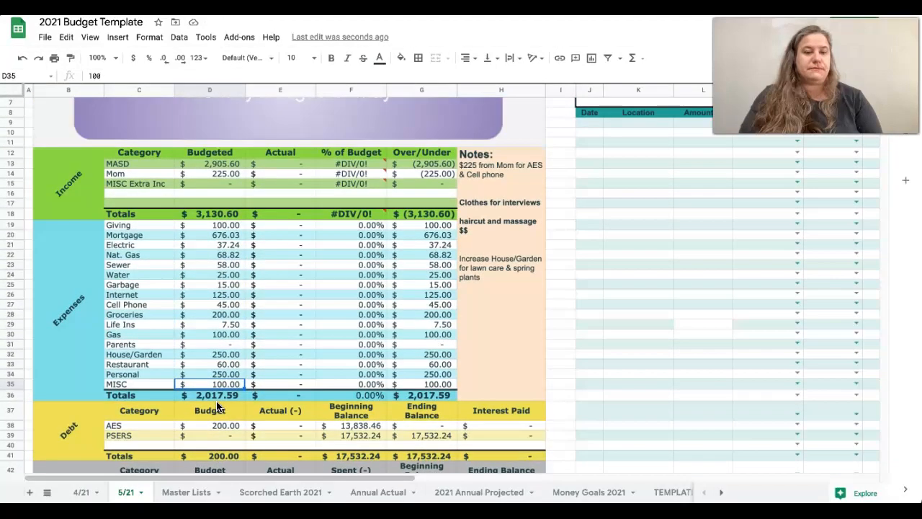
scroll(198, 282, down, 3)
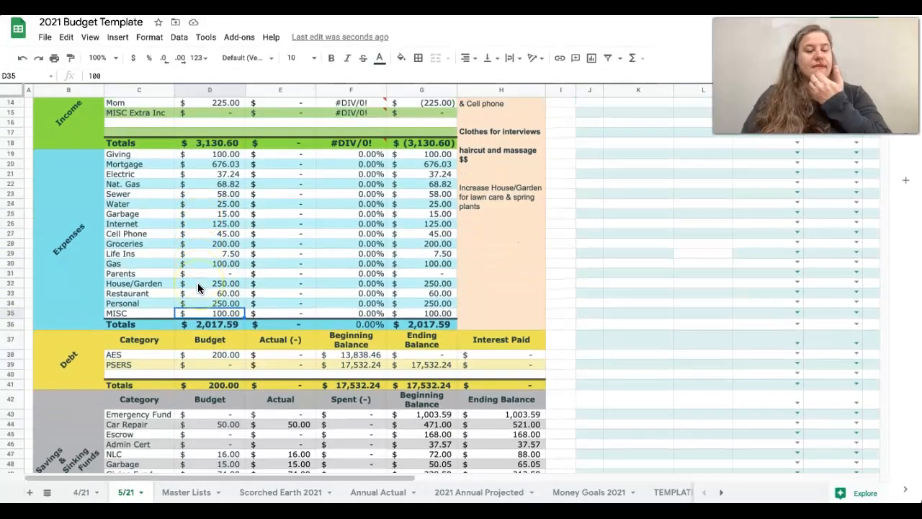
scroll(197, 283, down, 10)
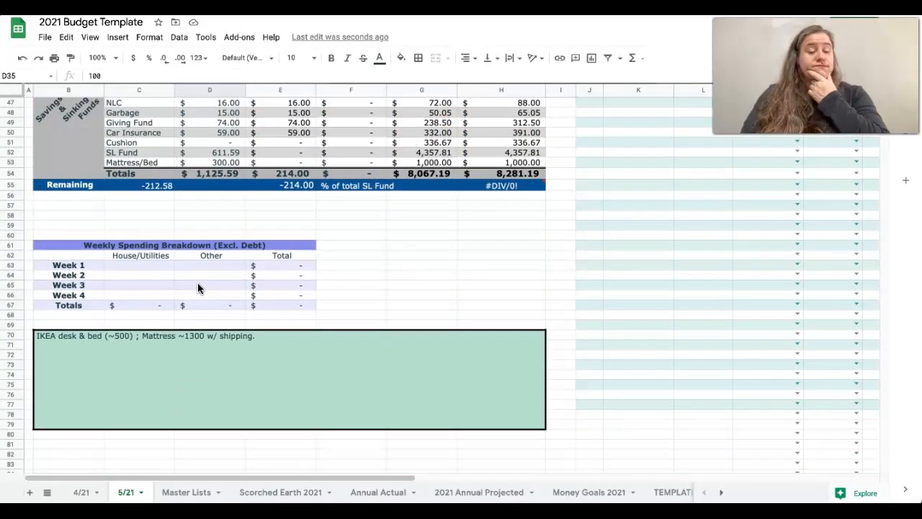
click(138, 189)
Step: Clear the SL Fund and Mattress/Bed budget amounts in D52 and D53 of Savings & Sinking Funds
scroll(235, 228, up, 2)
click(229, 193)
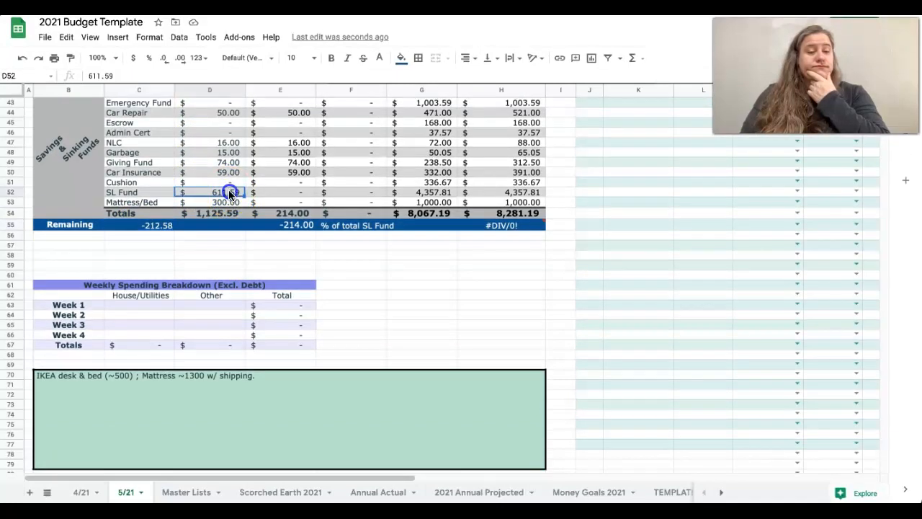
key(Delete)
key(Down)
key(Delete)
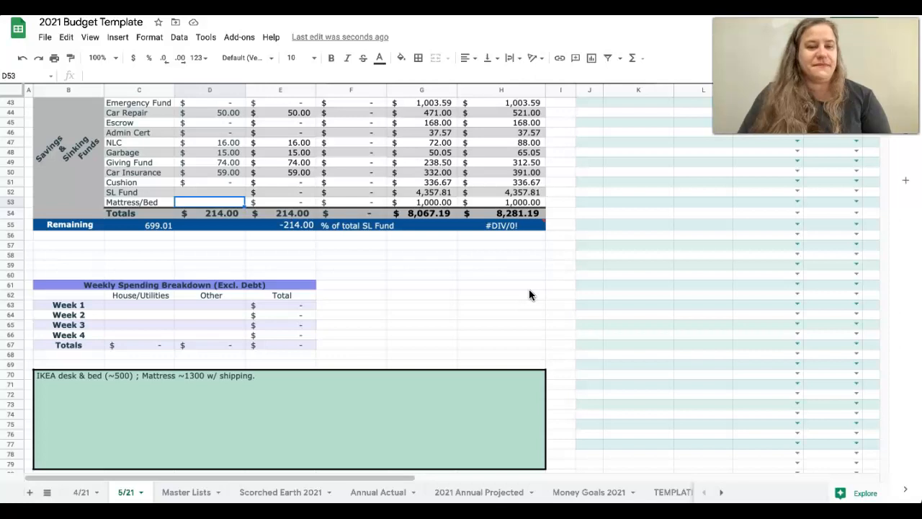
key(Down)
key(Down)
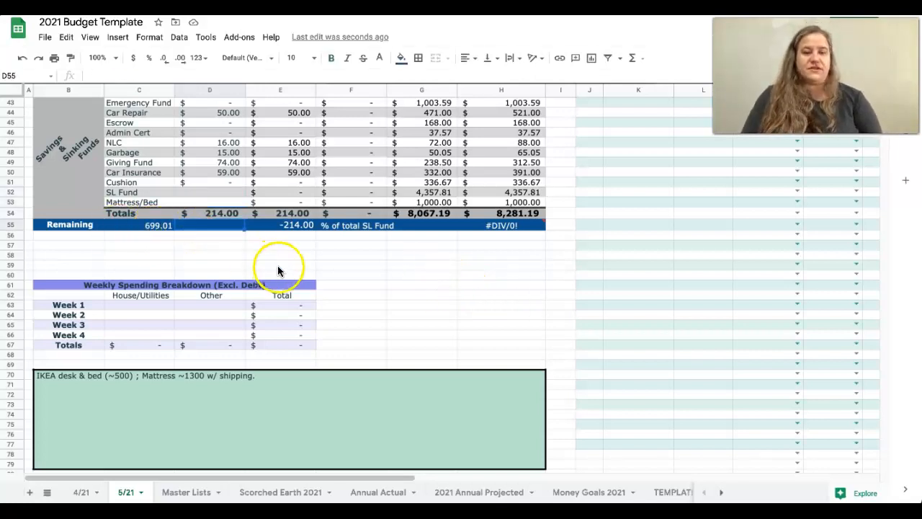
Step: Set the House/Garden budget in the Expenses section to 350
scroll(325, 305, up, 3)
scroll(327, 306, up, 7)
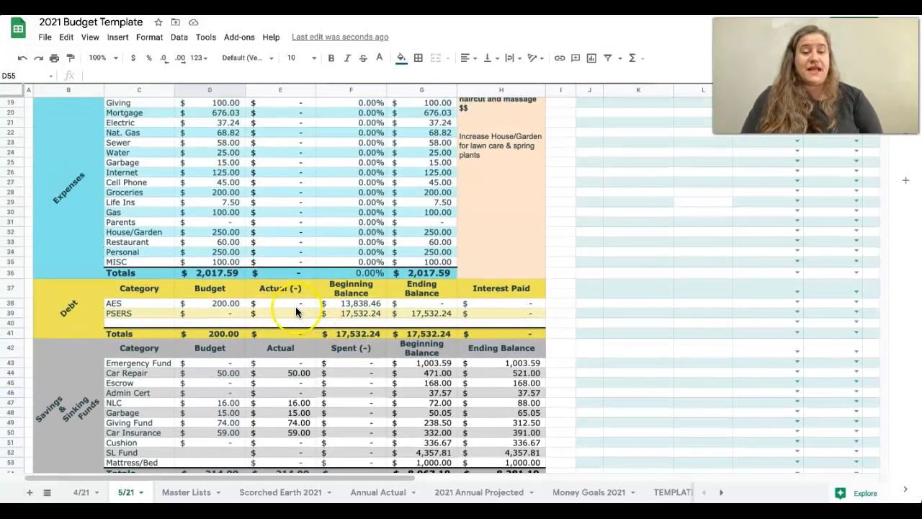
scroll(212, 299, up, 2)
scroll(217, 180, down, 3)
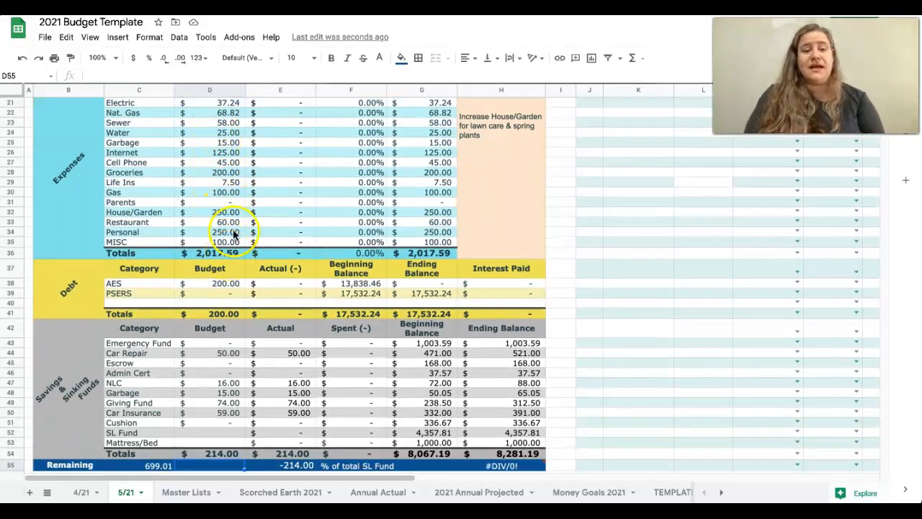
click(198, 211)
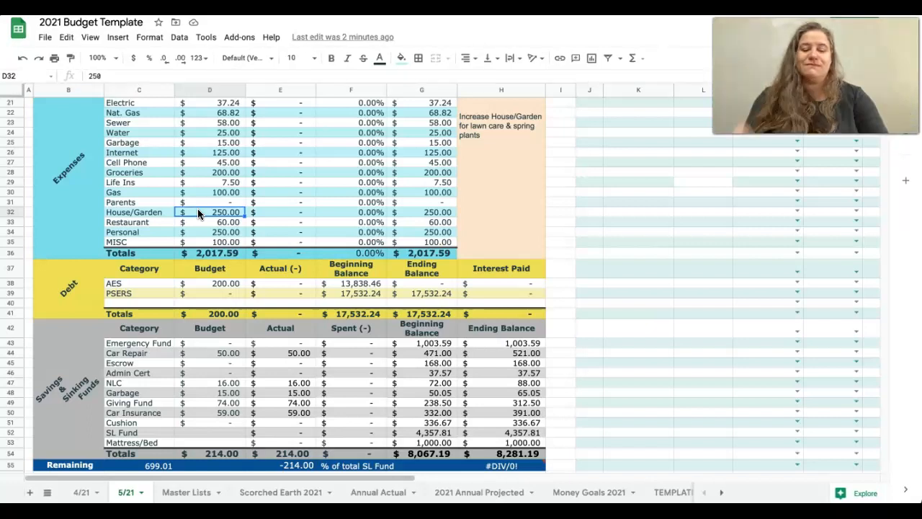
text(350)
key(Return)
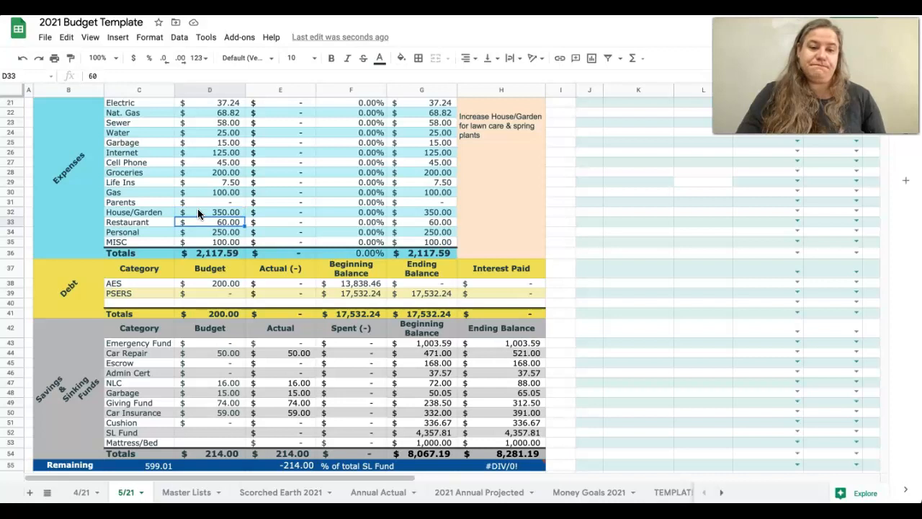
Step: Review the May budget from the income and expense amounts down to the Remaining row and the weekly spending breakdown
key(Down)
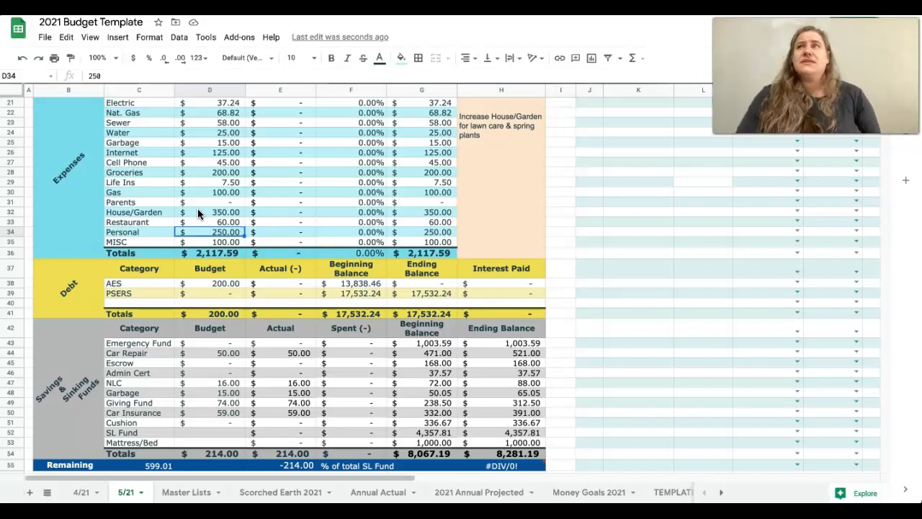
key(Down)
key(Down)
key(Down)
scroll(198, 208, up, 1)
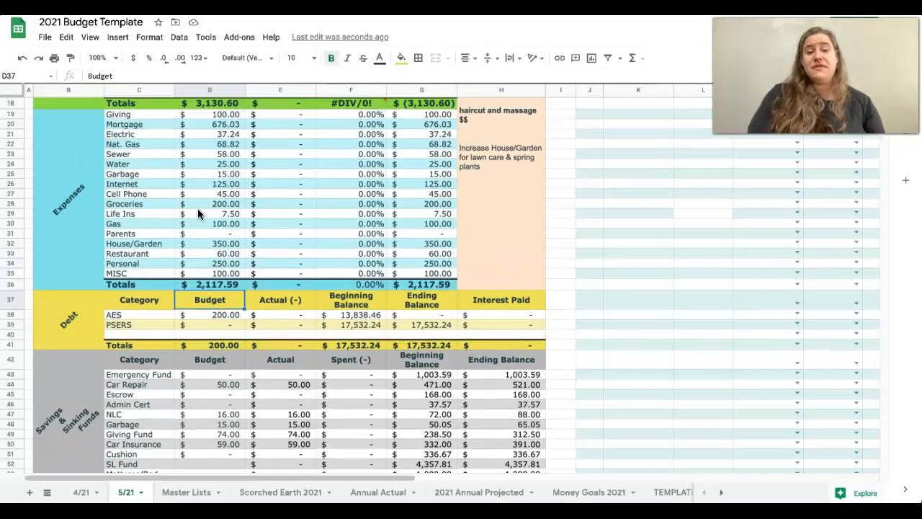
scroll(197, 208, up, 3)
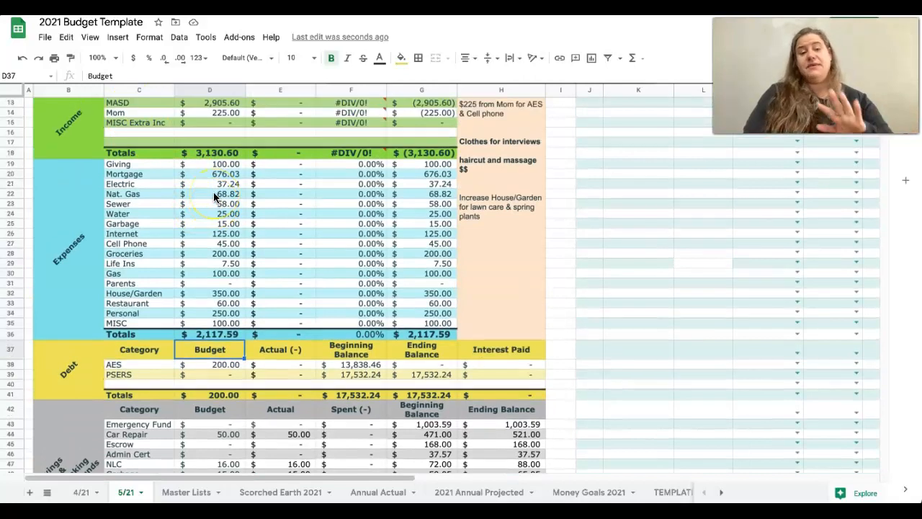
scroll(213, 191, up, 4)
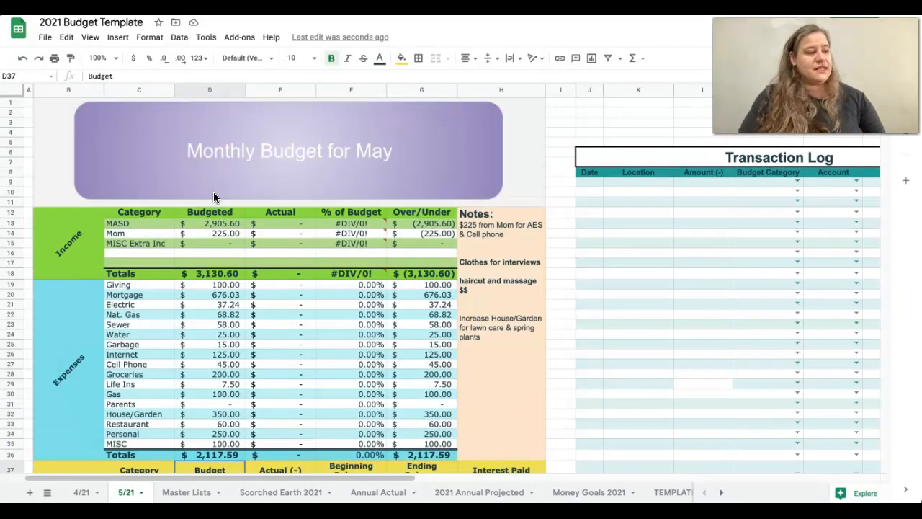
scroll(268, 316, down, 10)
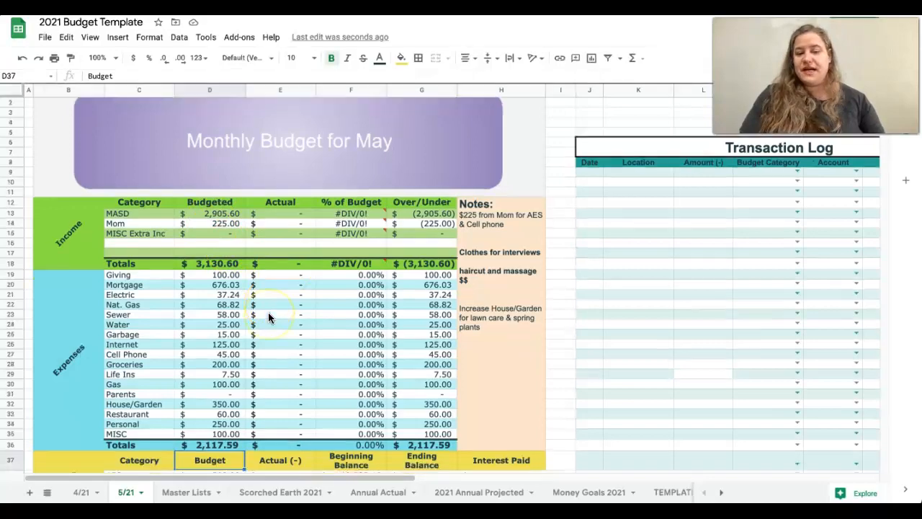
scroll(268, 317, down, 6)
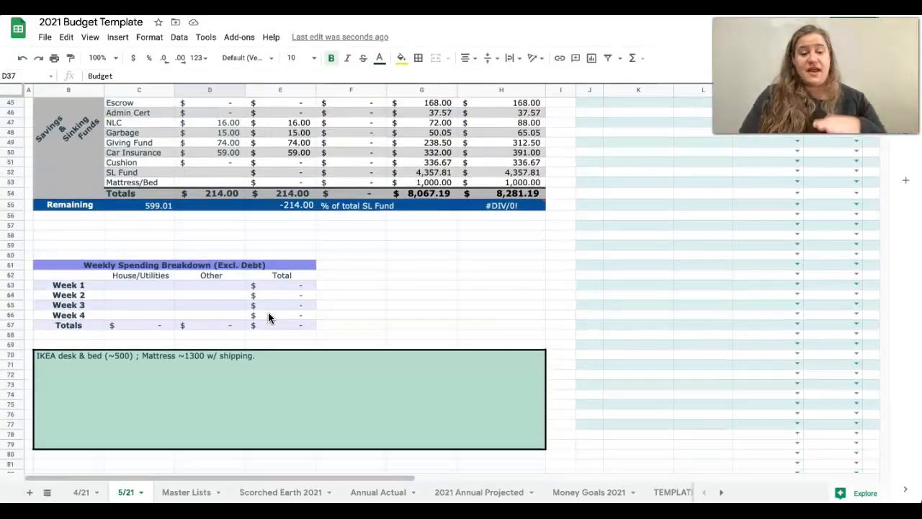
scroll(268, 317, up, 5)
scroll(268, 317, up, 10)
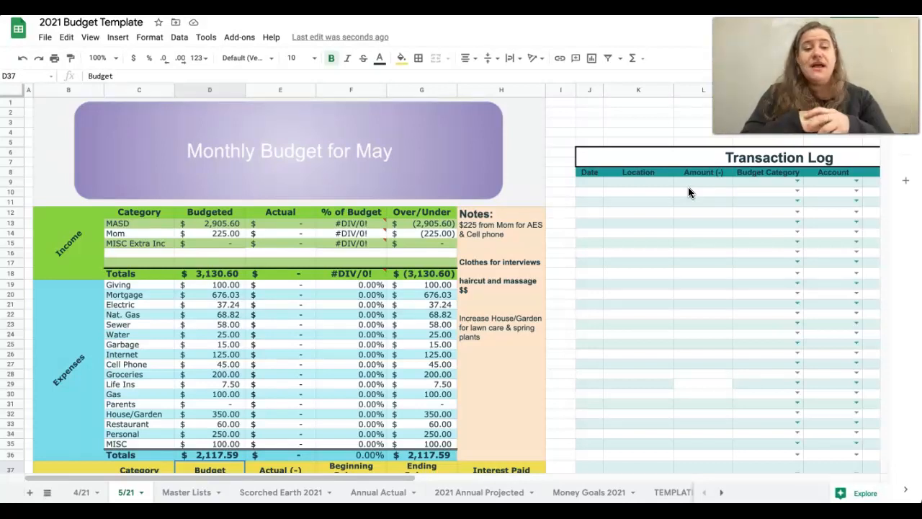
Step: Go through the budgeted expense amounts from Mortgage down to Internet
click(333, 298)
key(Left)
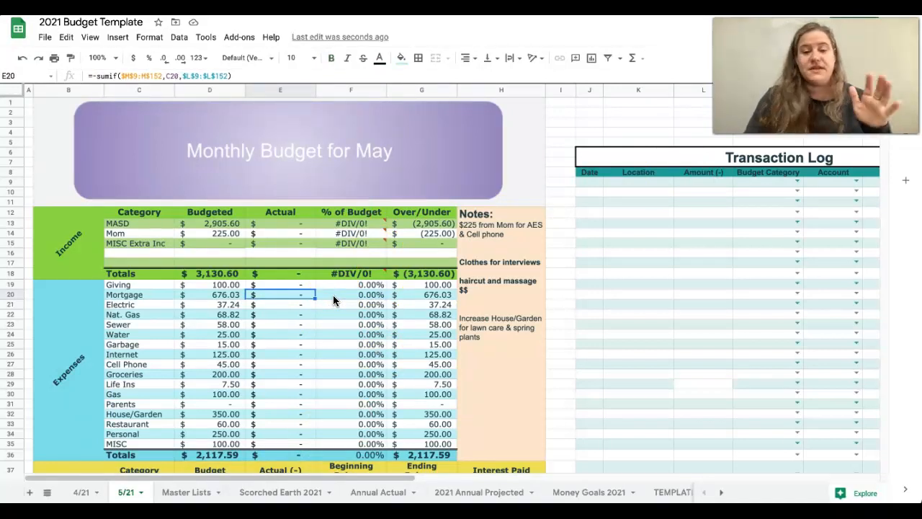
key(Left)
key(Down)
key(Down)
key(Down)
key(Down)
key(Down)
key(Down)
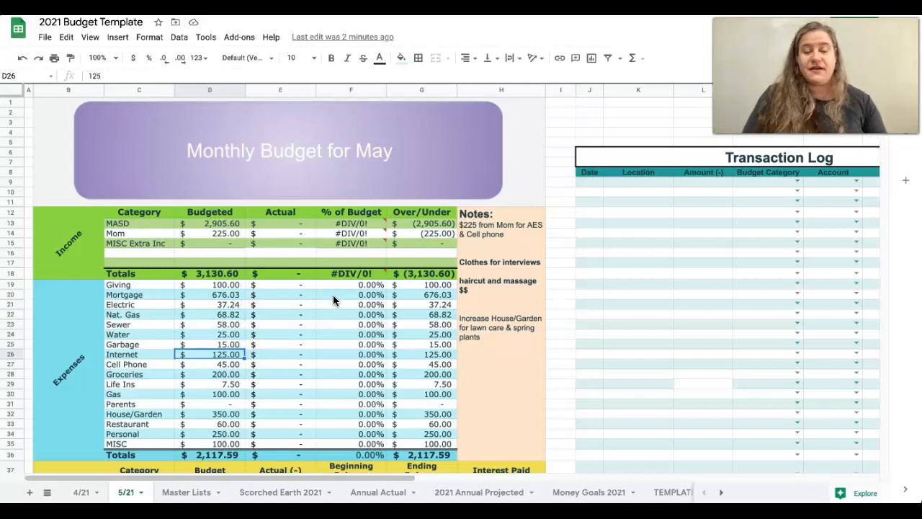